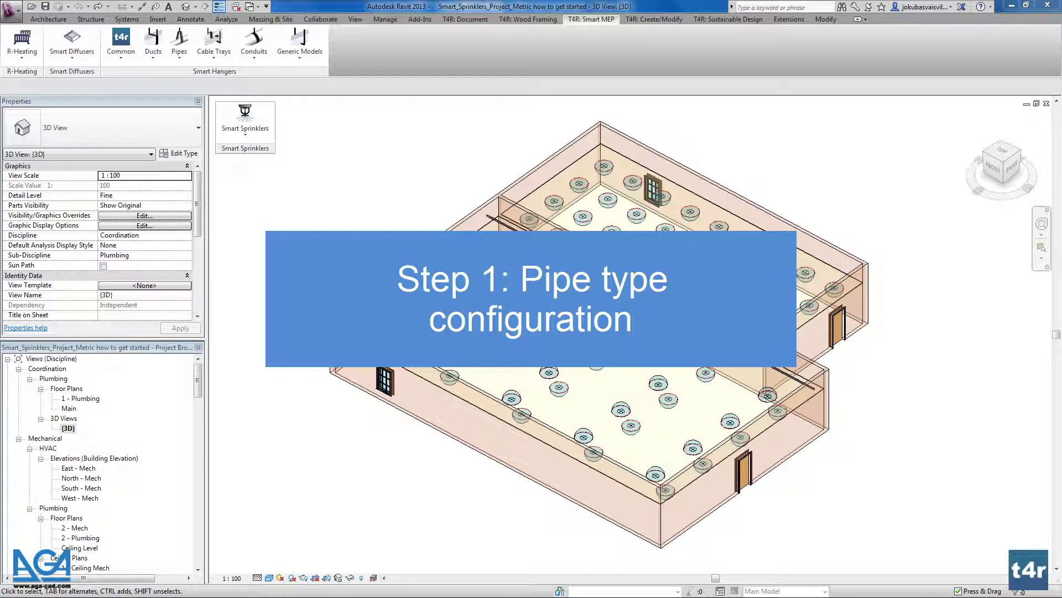
# Examine the routing preferences of the Distribution Pipe with Tap pipe running along the partition wall, leaving its type unchanged
pyautogui.scroll(10, 490, 252)
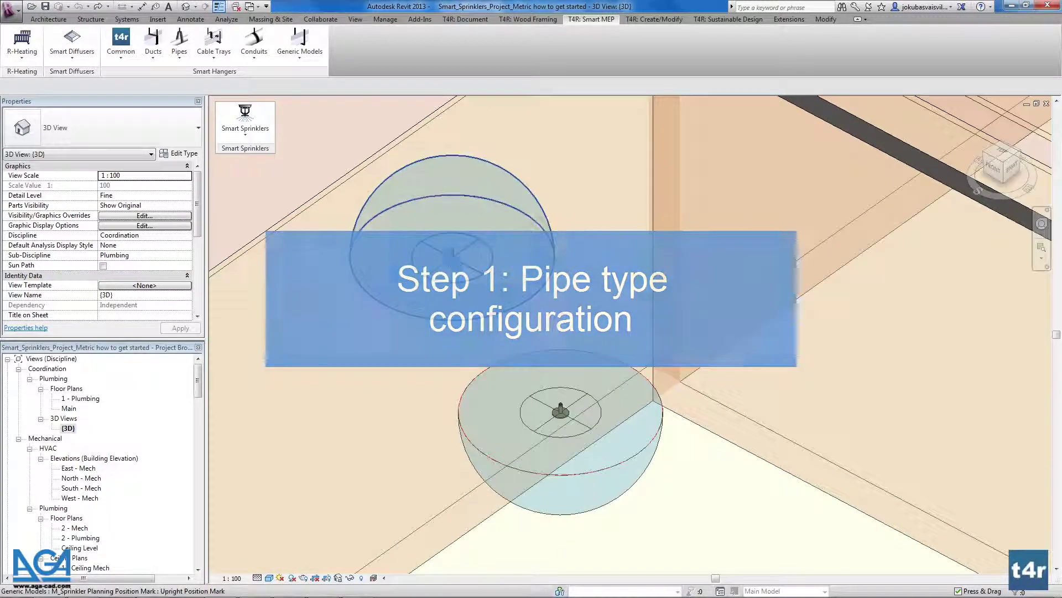
pyautogui.scroll(-10, 491, 252)
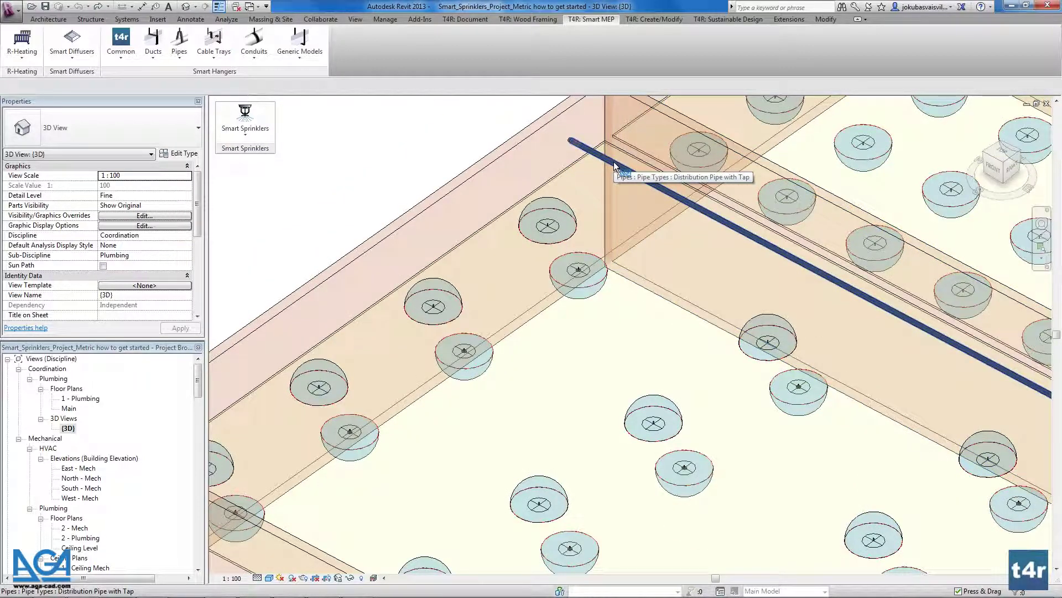
pyautogui.scroll(-5, 399, 177)
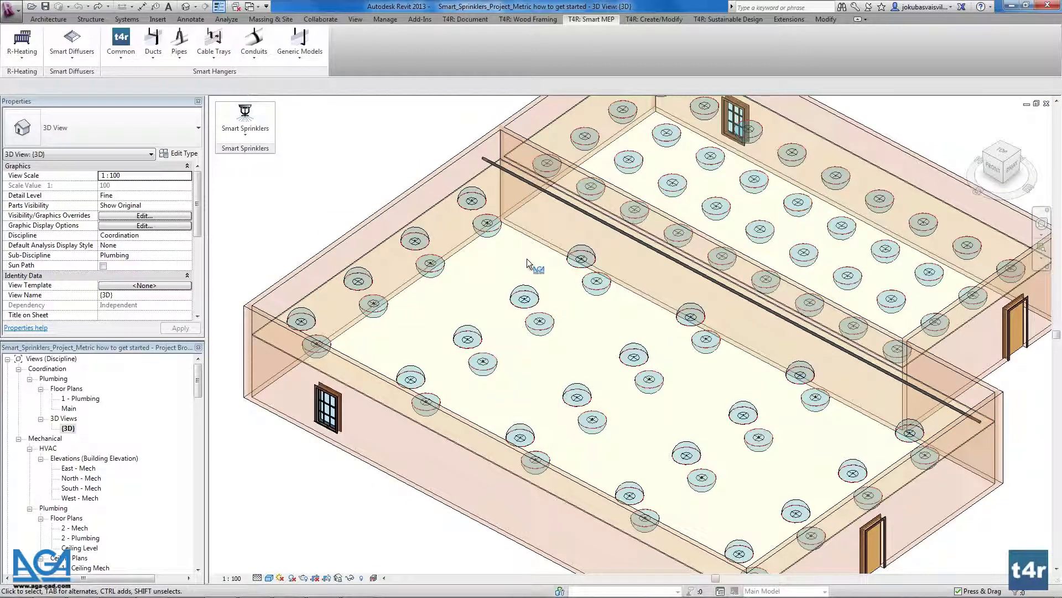
pyautogui.click(559, 204)
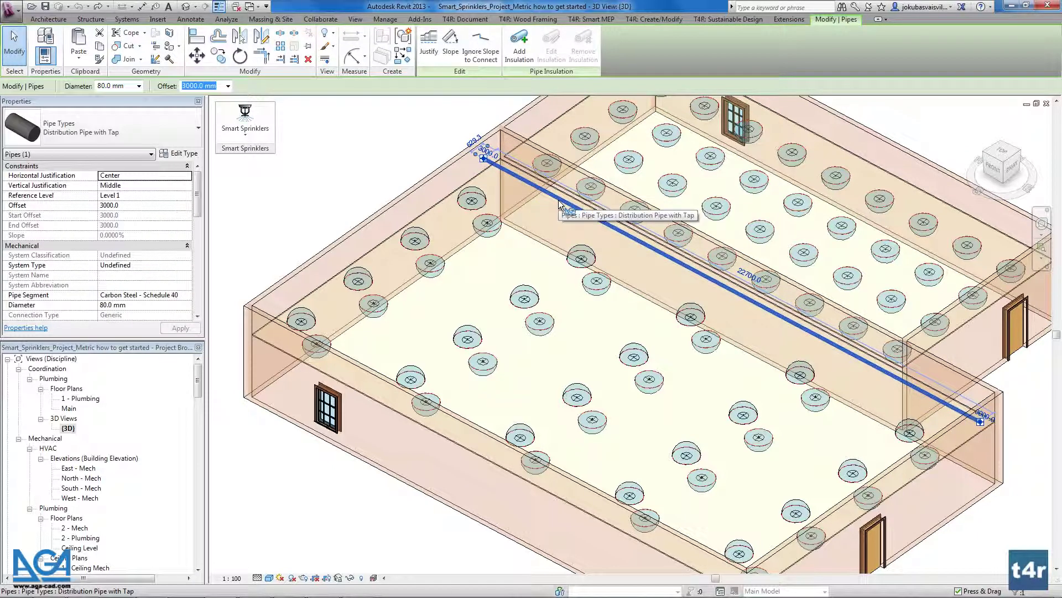
pyautogui.click(191, 159)
pyautogui.click(593, 208)
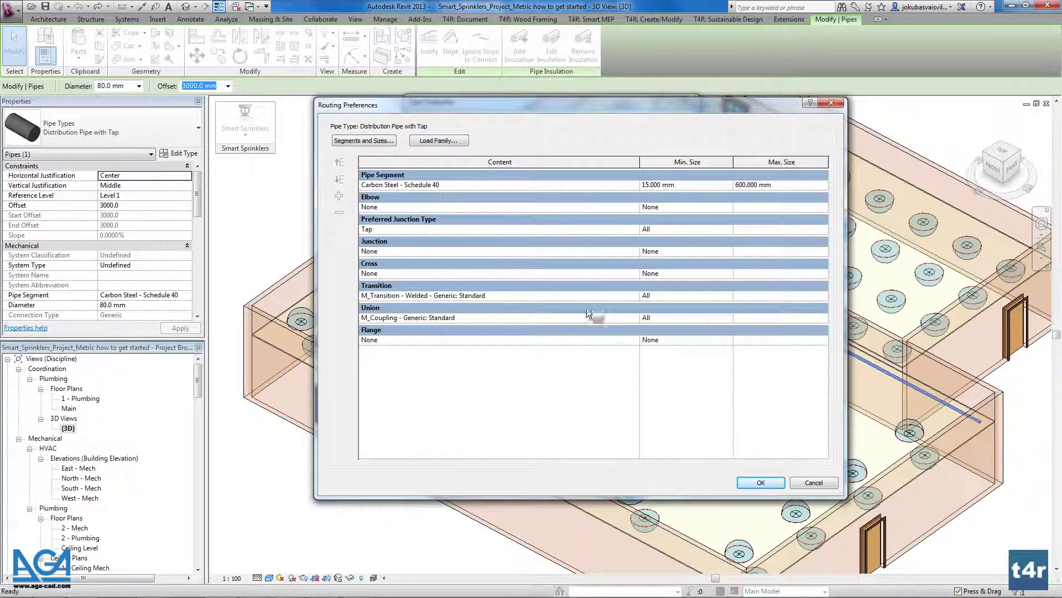
pyautogui.click(771, 477)
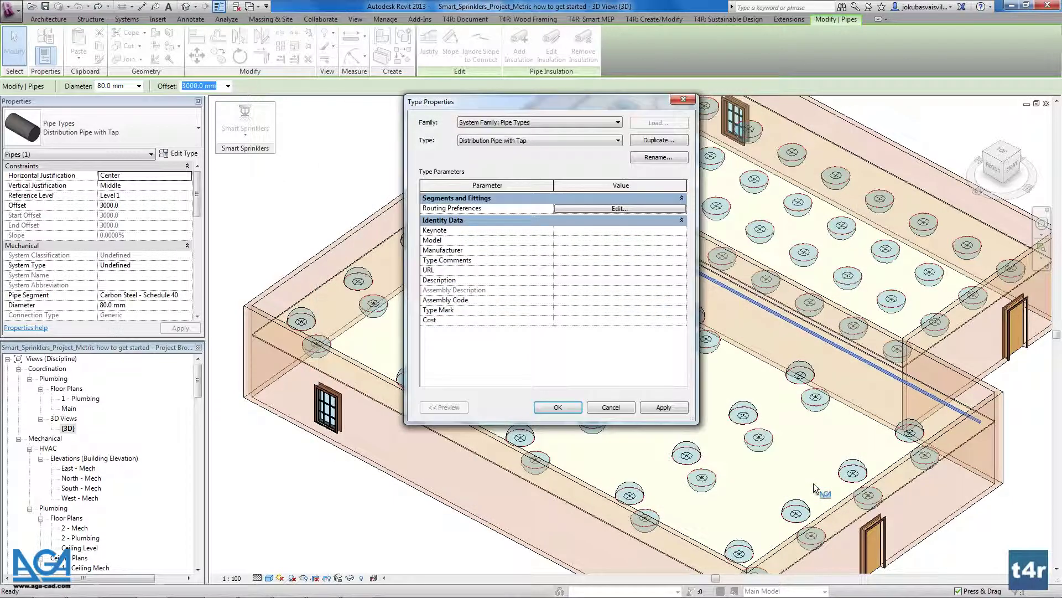
pyautogui.click(609, 406)
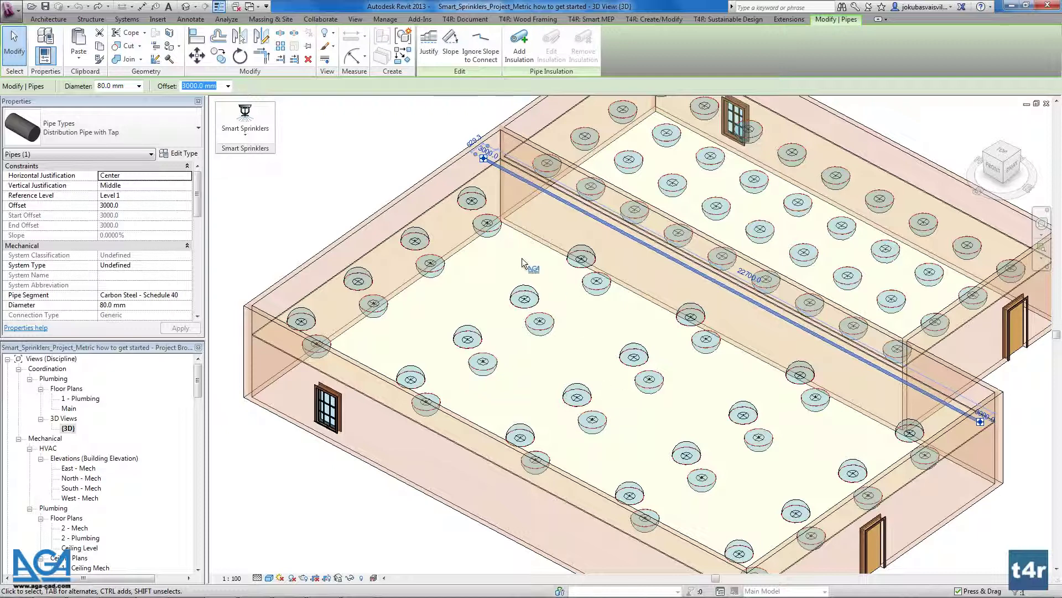
pyautogui.click(369, 197)
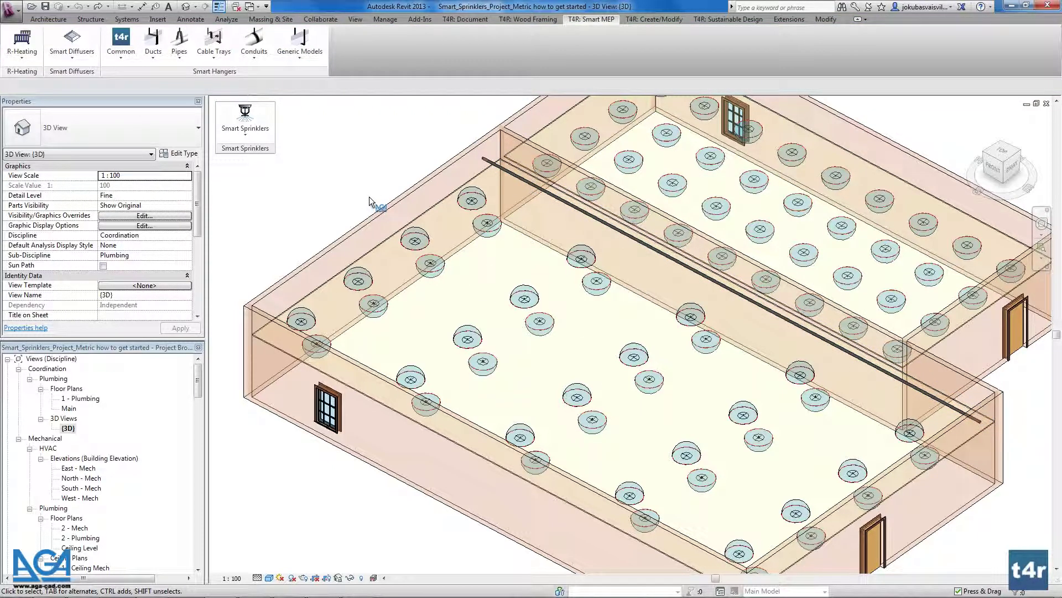
# Open the Sprinkler Pipe Routing Configuration and review the upright connection layouts and the upright and pendant elevation, offset and connection settings
pyautogui.click(255, 139)
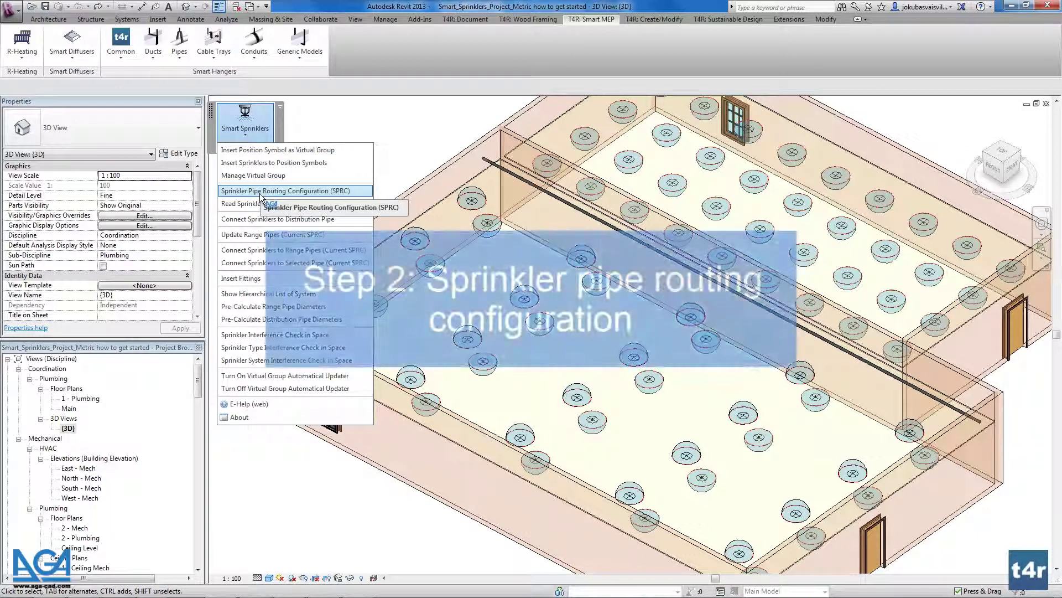
pyautogui.click(260, 193)
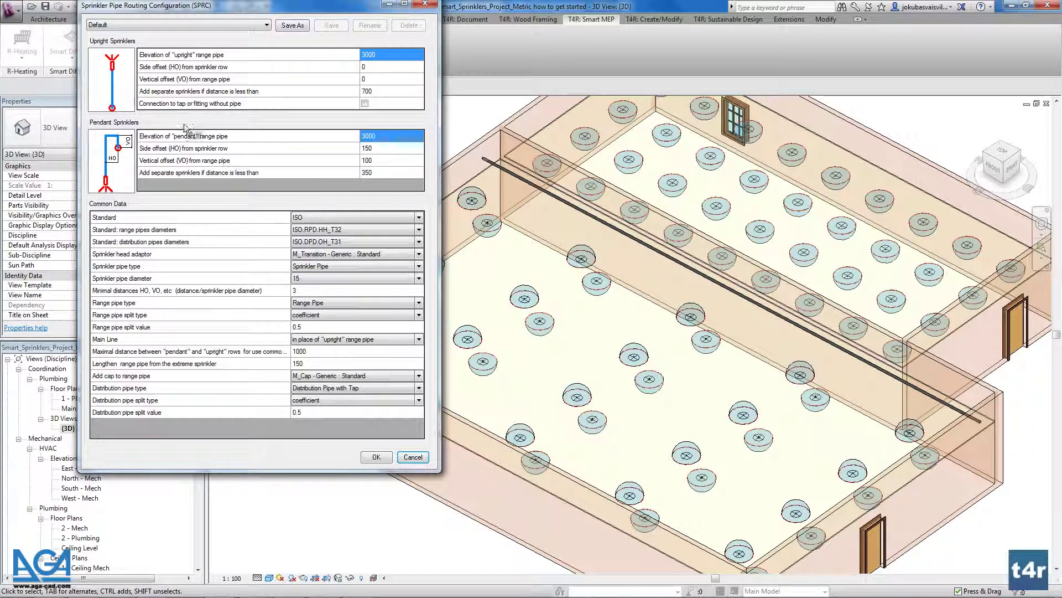
pyautogui.click(128, 89)
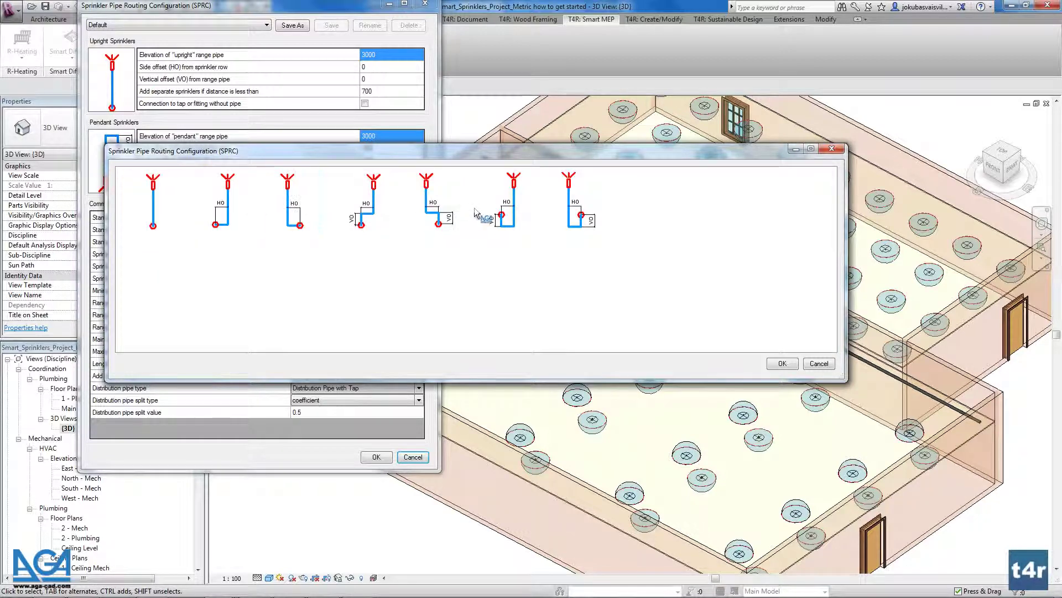
pyautogui.click(817, 365)
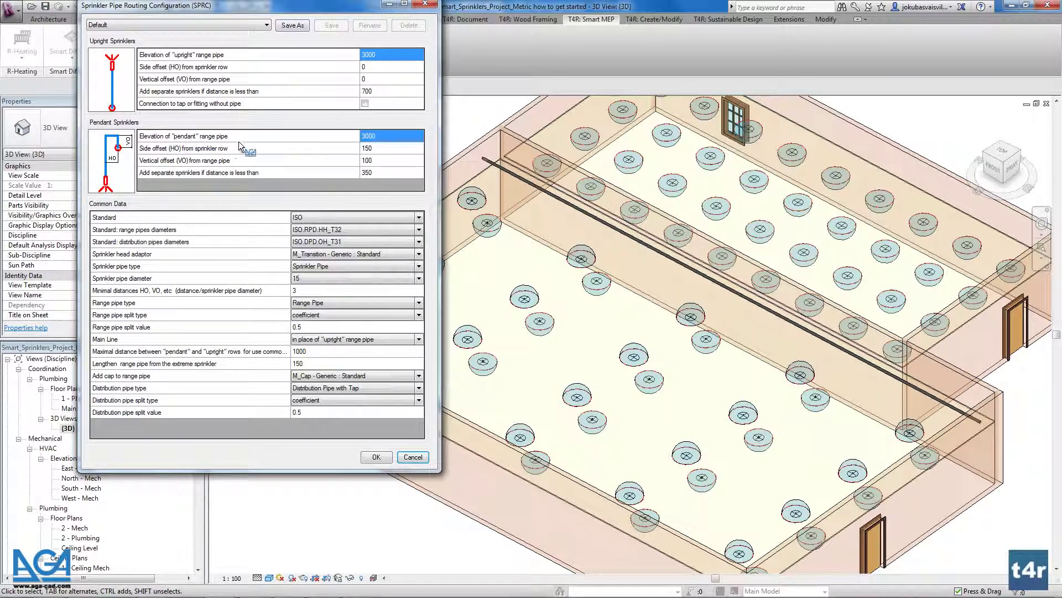
pyautogui.click(384, 54)
pyautogui.click(153, 166)
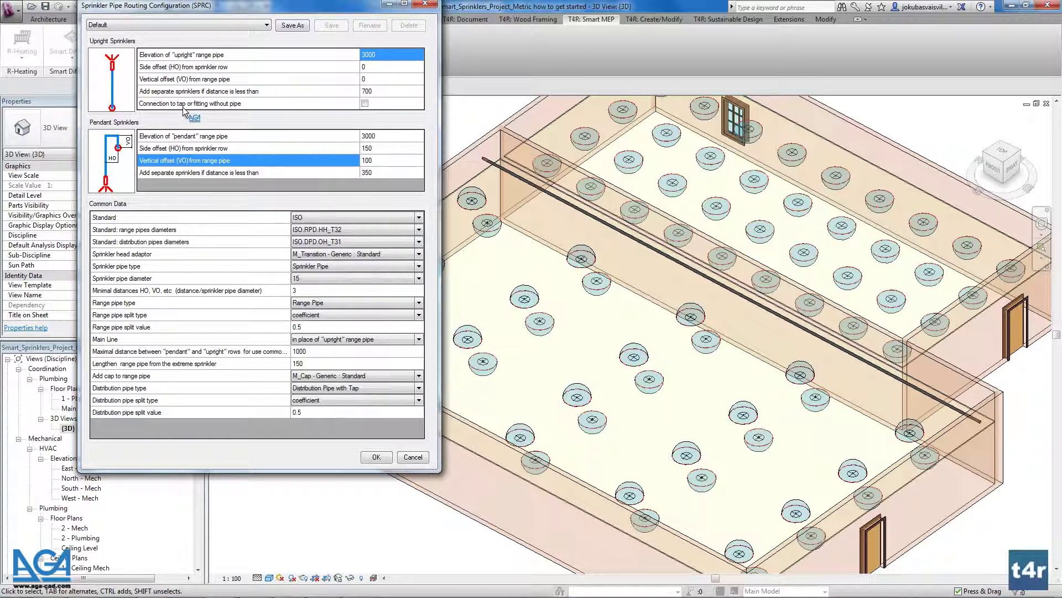
pyautogui.click(365, 103)
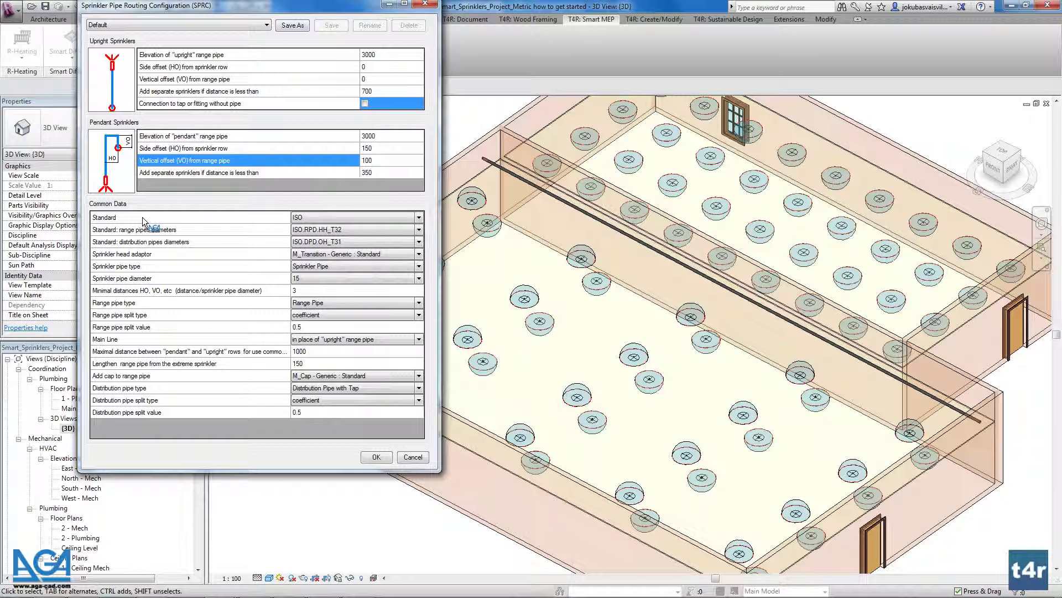
# Set the common data standard to ISO and the sprinkler head adaptor to M_Transition - Generic : Standard
pyautogui.click(419, 219)
pyautogui.click(420, 219)
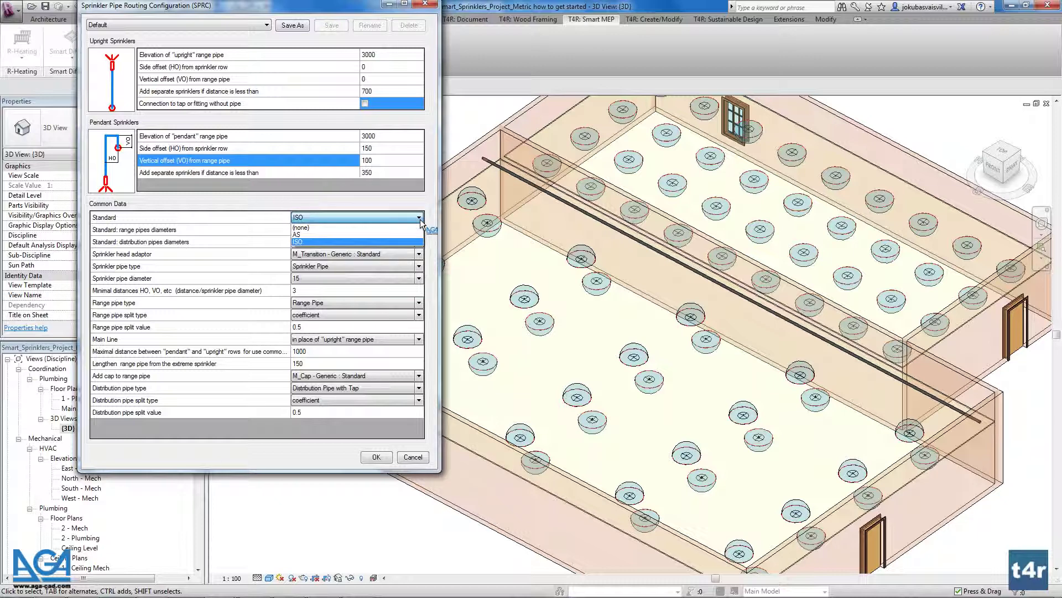
pyautogui.click(313, 241)
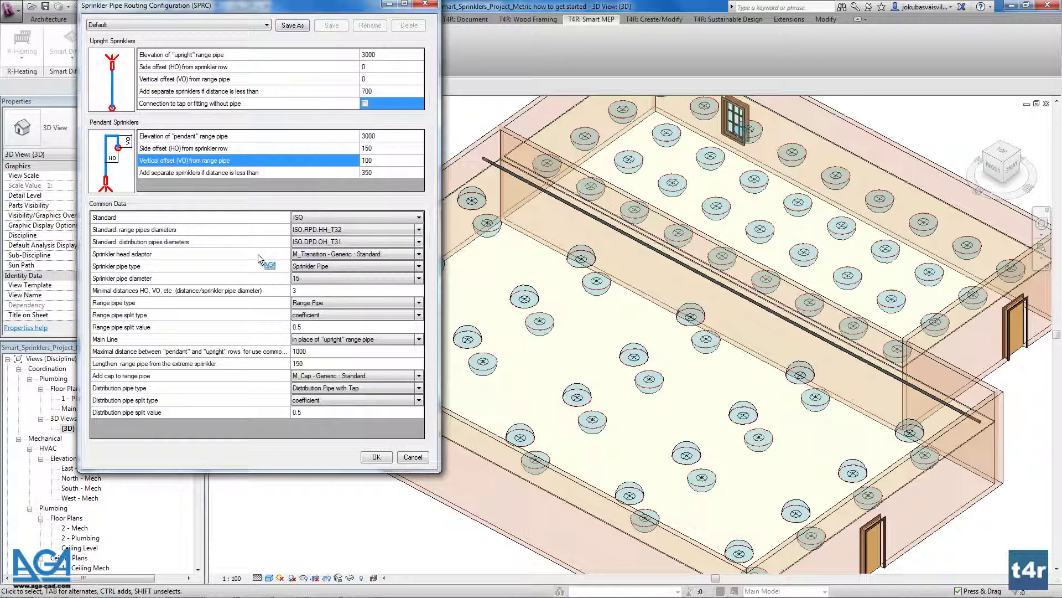
pyautogui.click(125, 256)
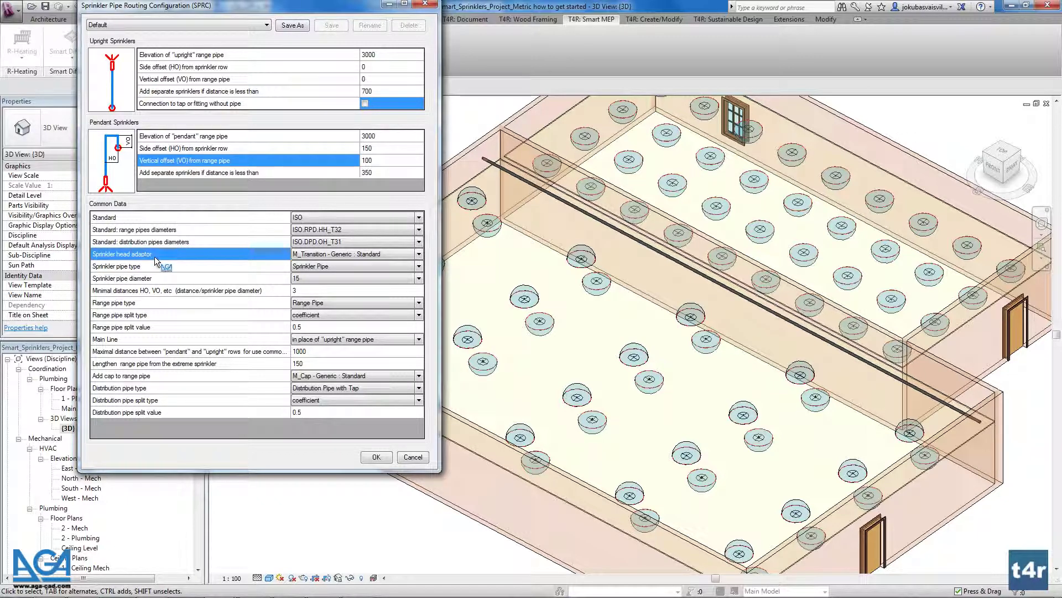
pyautogui.click(415, 256)
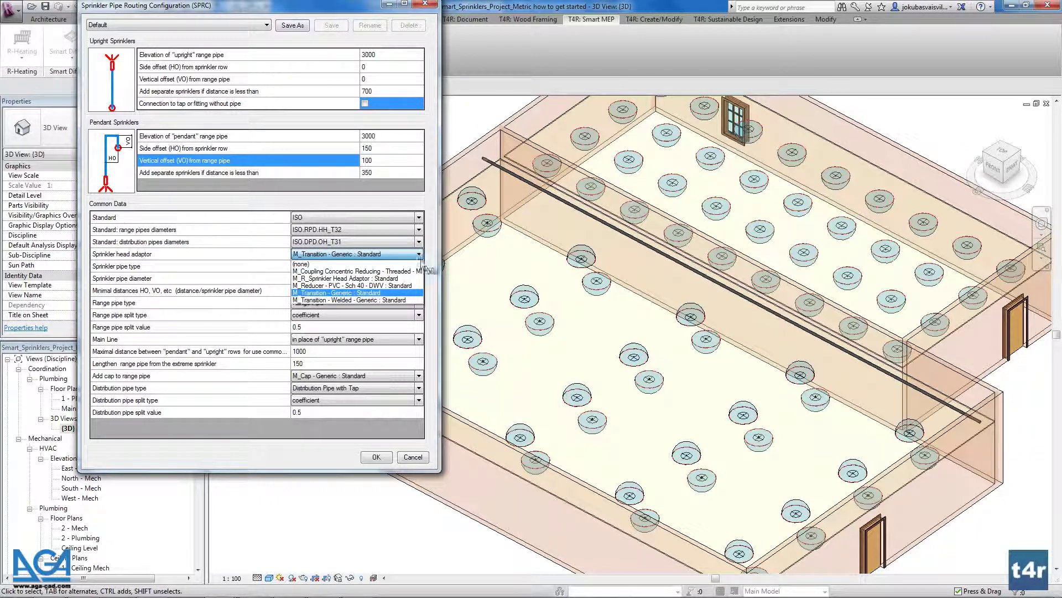
pyautogui.click(398, 293)
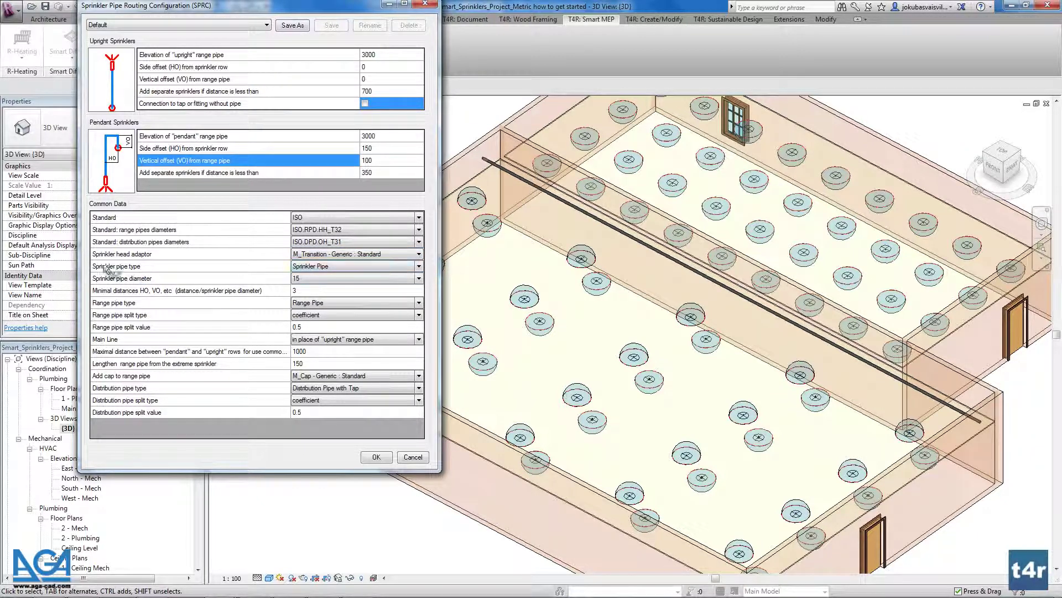
# Review the pipe types offered for the sprinkler, range and distribution pipes in the common data
pyautogui.click(419, 267)
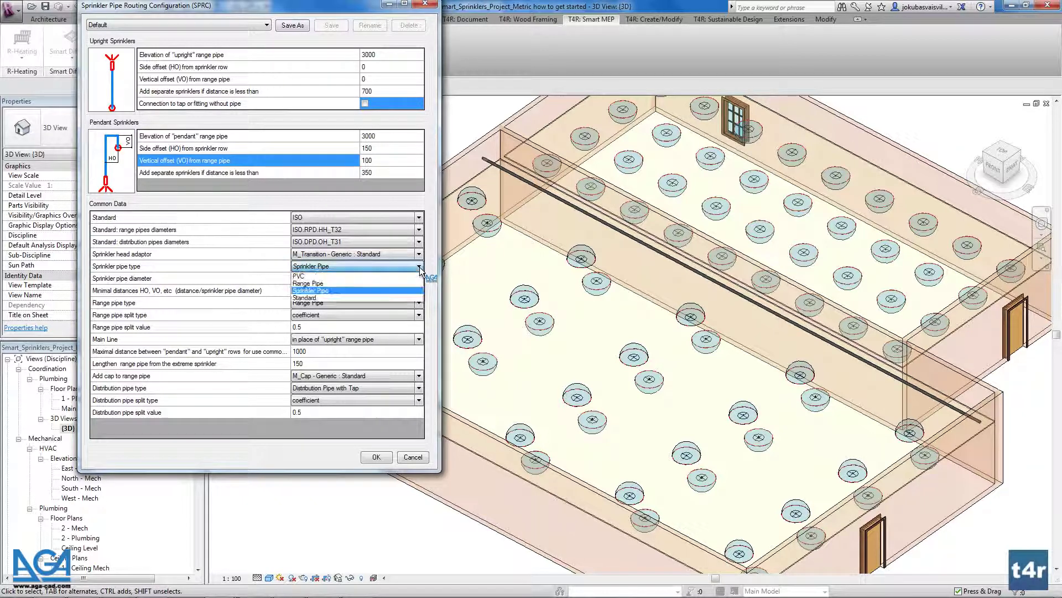
pyautogui.click(420, 270)
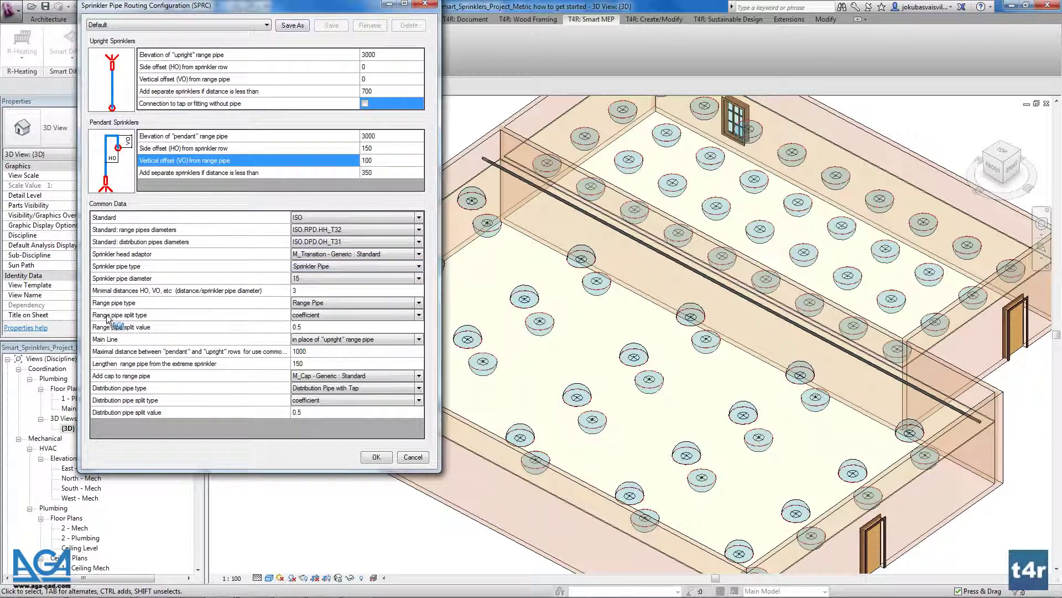
pyautogui.click(419, 303)
pyautogui.click(422, 324)
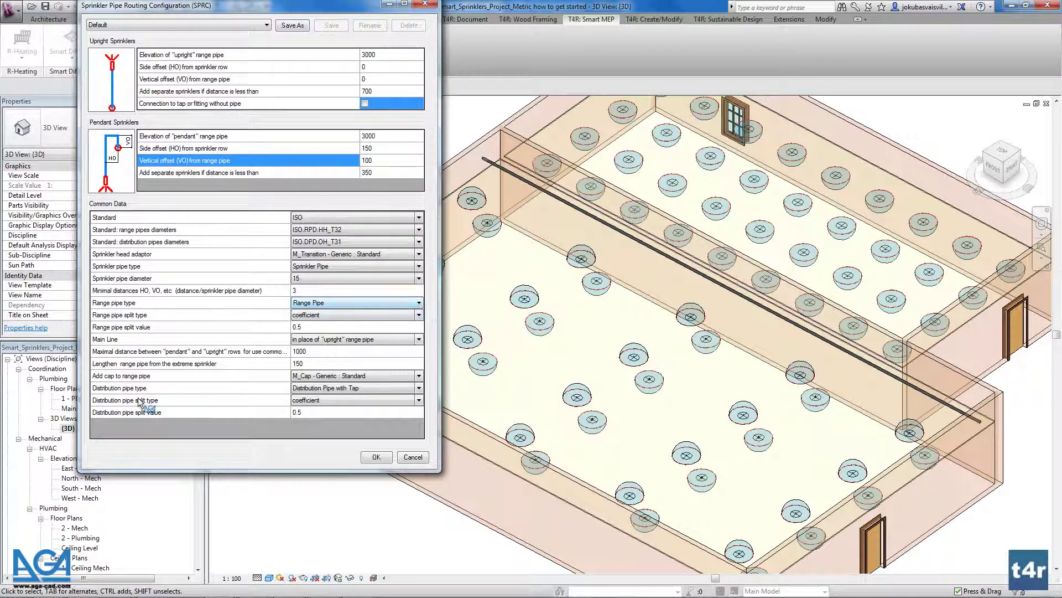
pyautogui.click(420, 388)
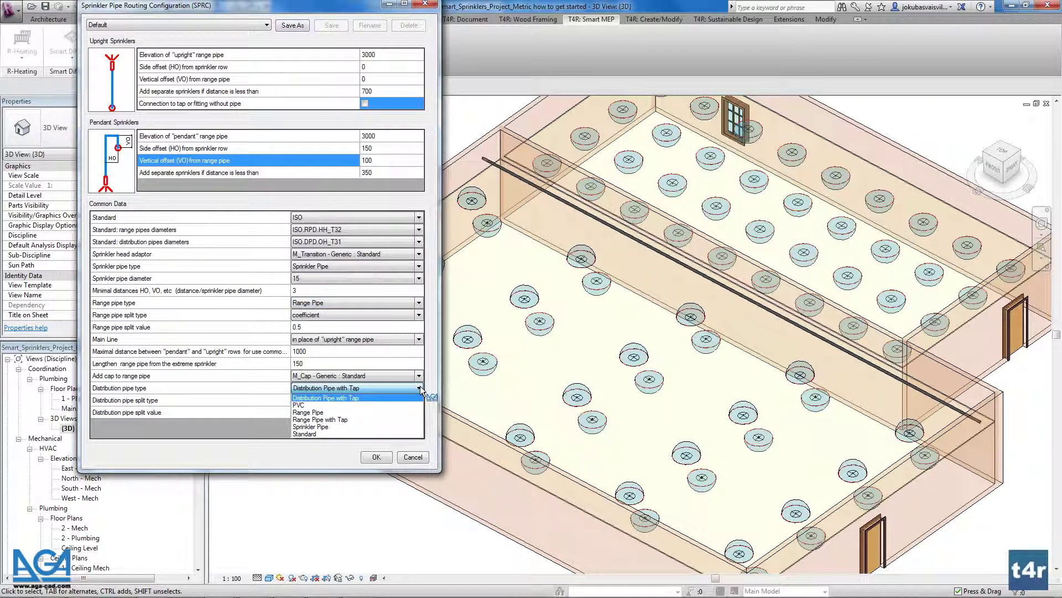
pyautogui.click(420, 389)
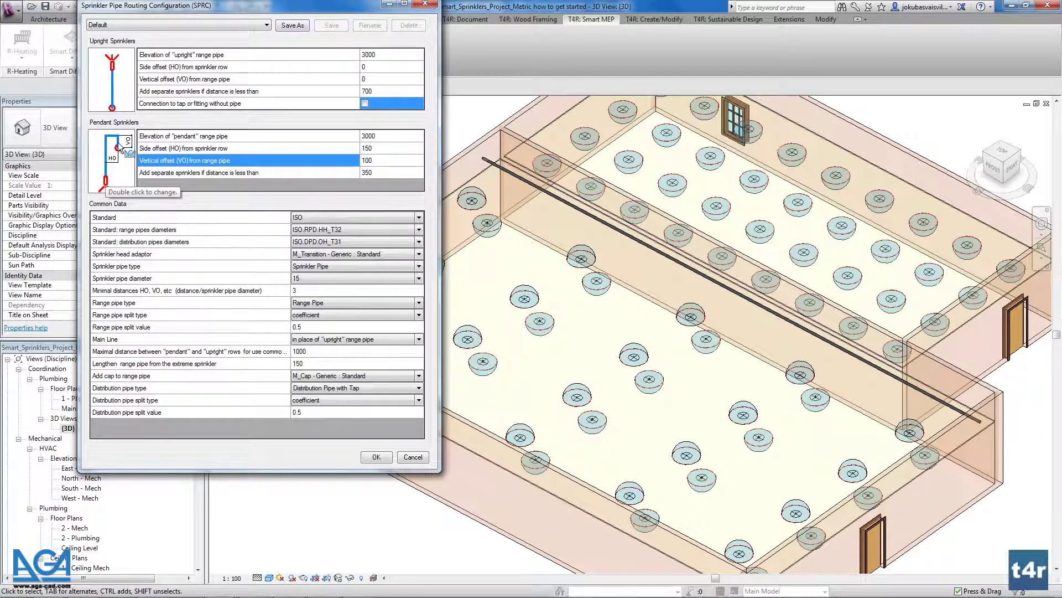
# Set the sprinkler pipe diameter to 15 and the range pipe split type to coefficient with a split value of 0.5
pyautogui.click(419, 279)
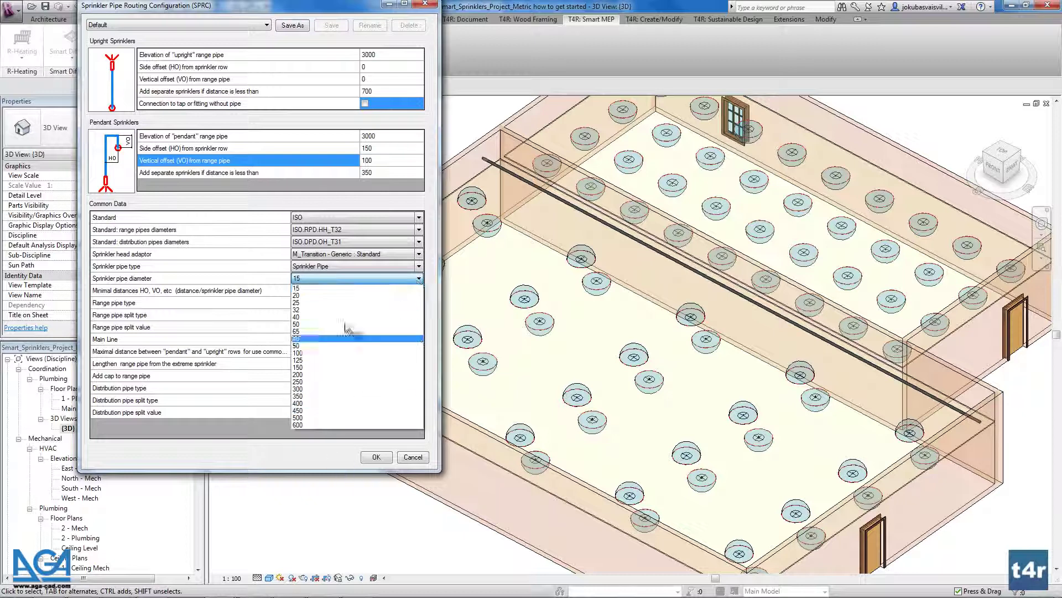
pyautogui.click(316, 289)
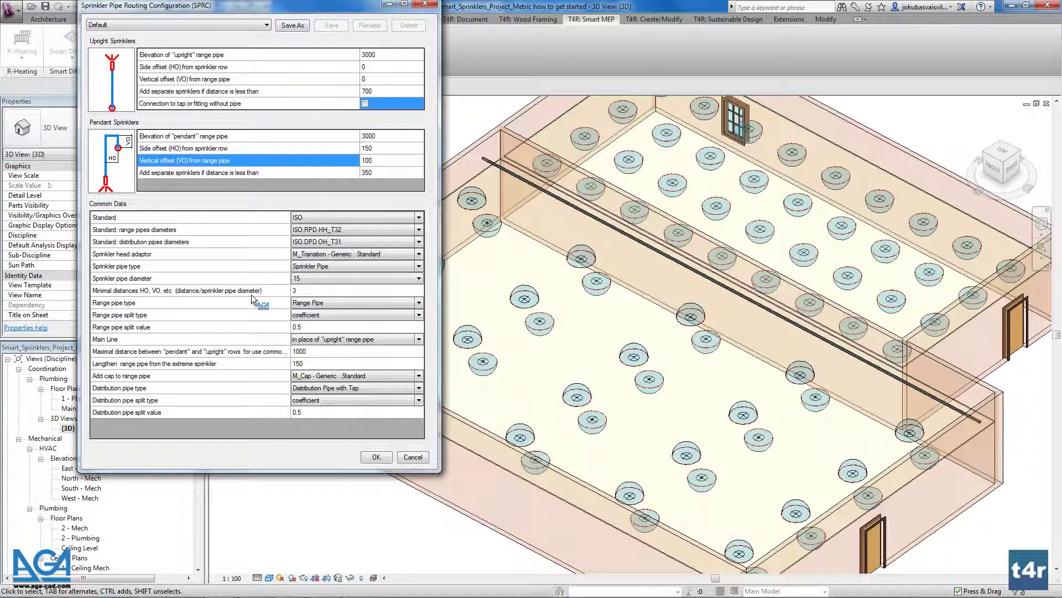
pyautogui.click(304, 290)
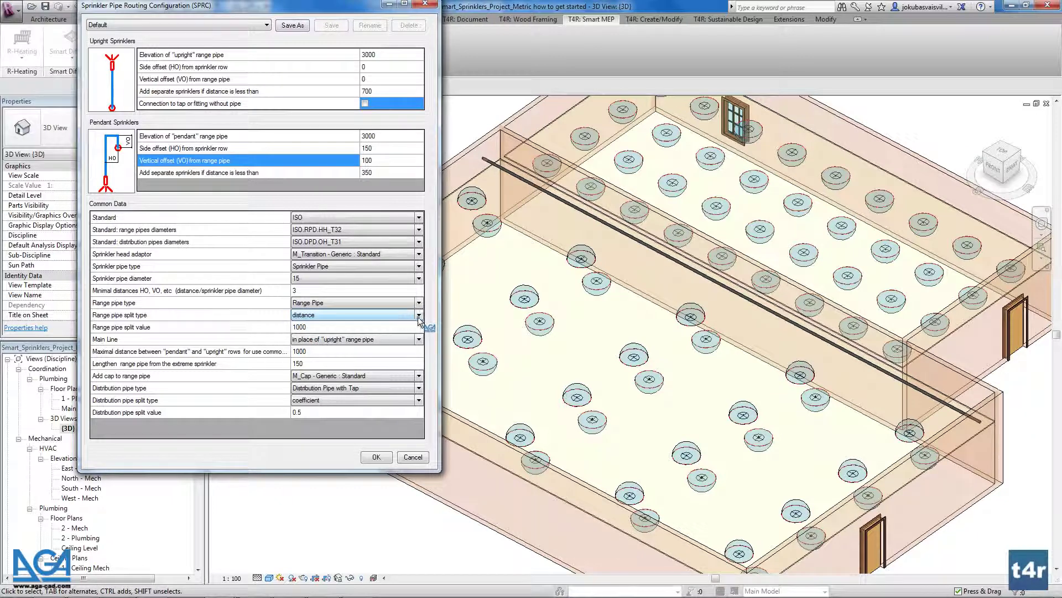
pyautogui.click(313, 327)
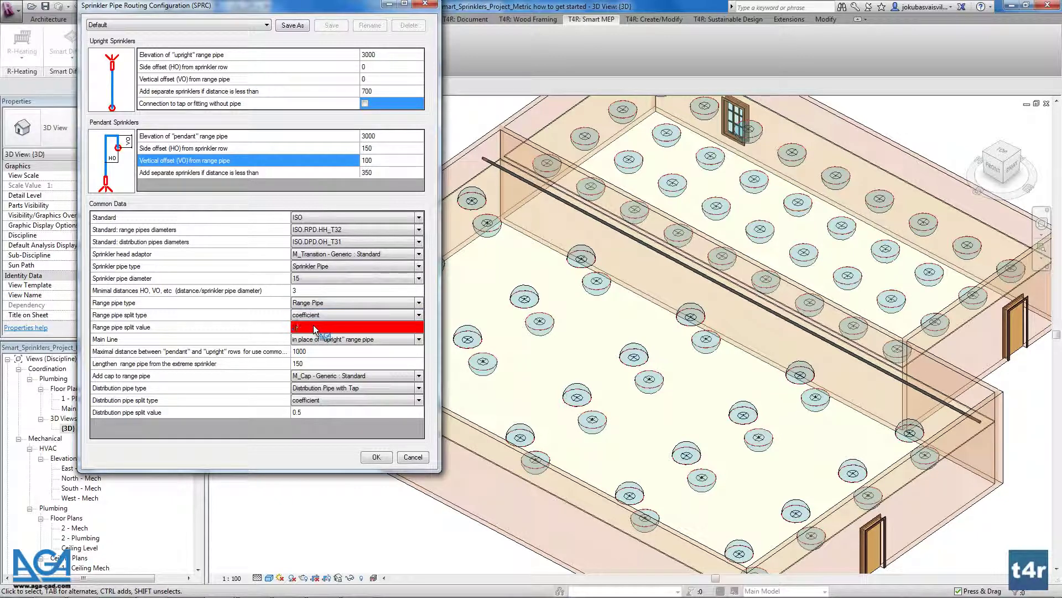
pyautogui.write('0.5')
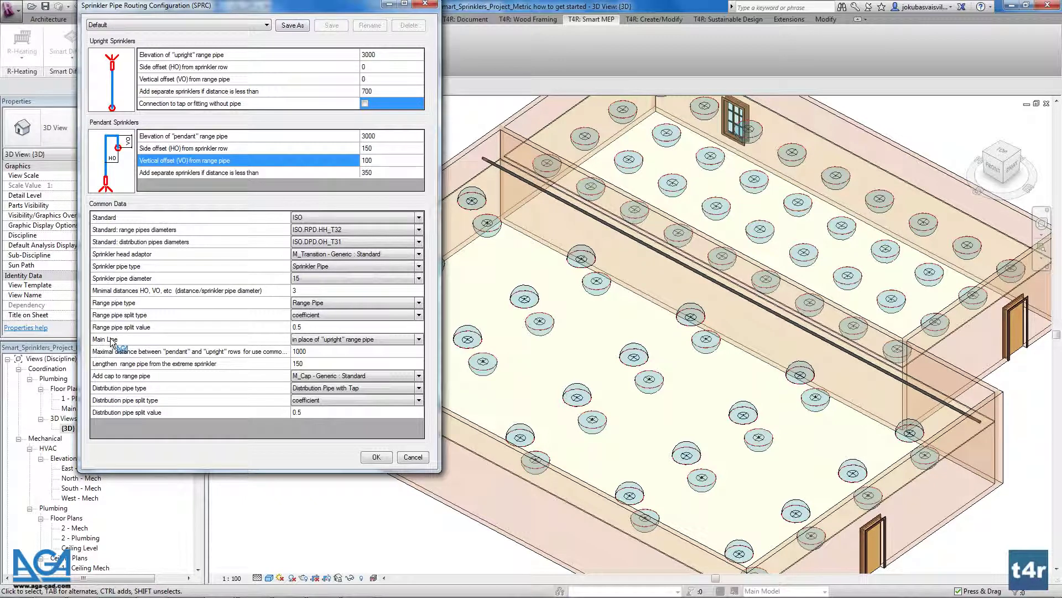
# Set the main line to separate range pipe and accept the sprinkler pipe routing configuration
pyautogui.click(419, 342)
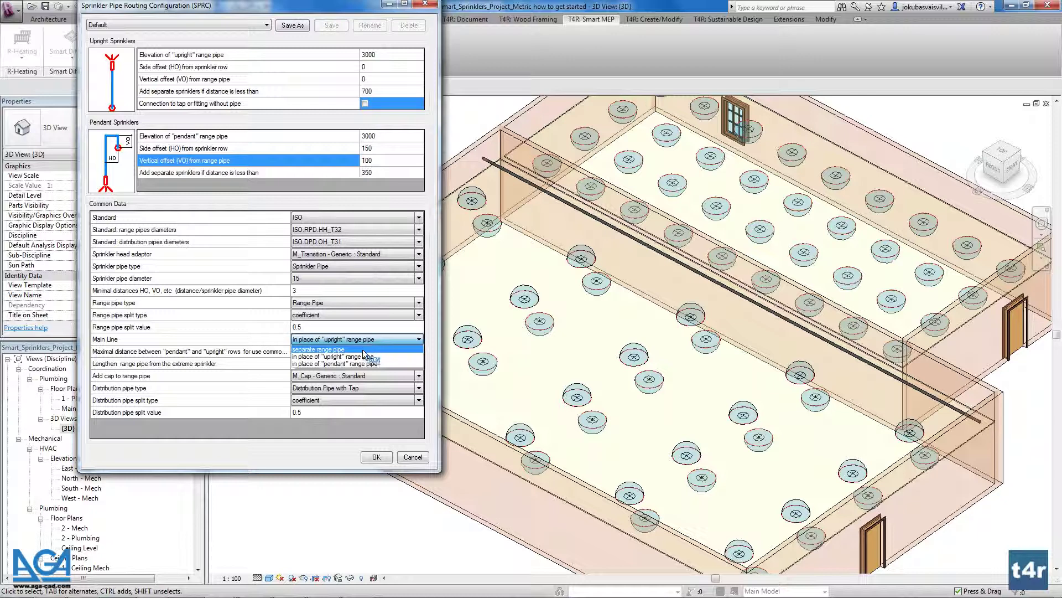
pyautogui.click(362, 349)
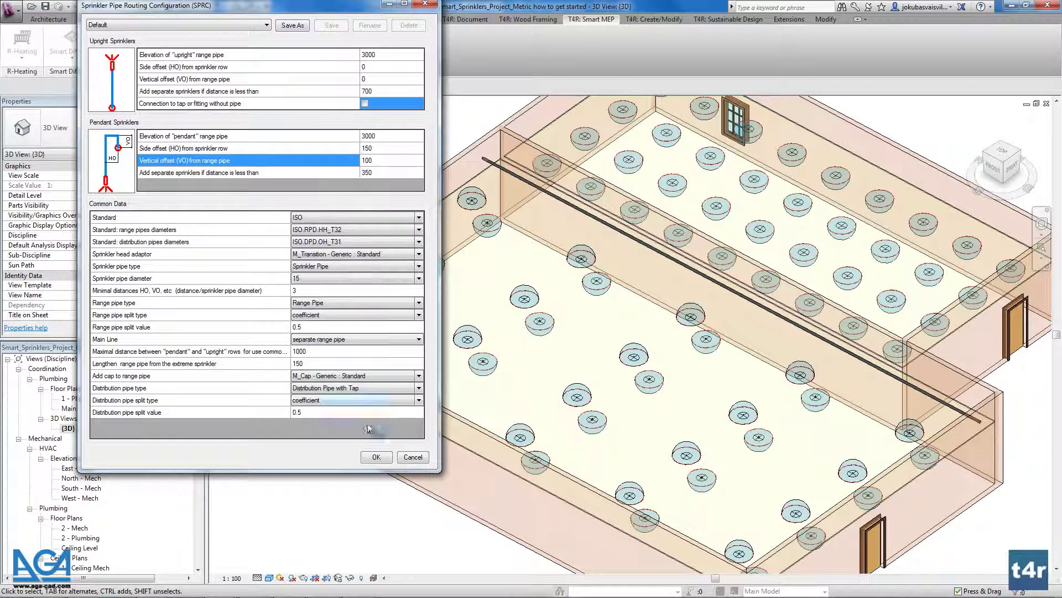
pyautogui.click(376, 457)
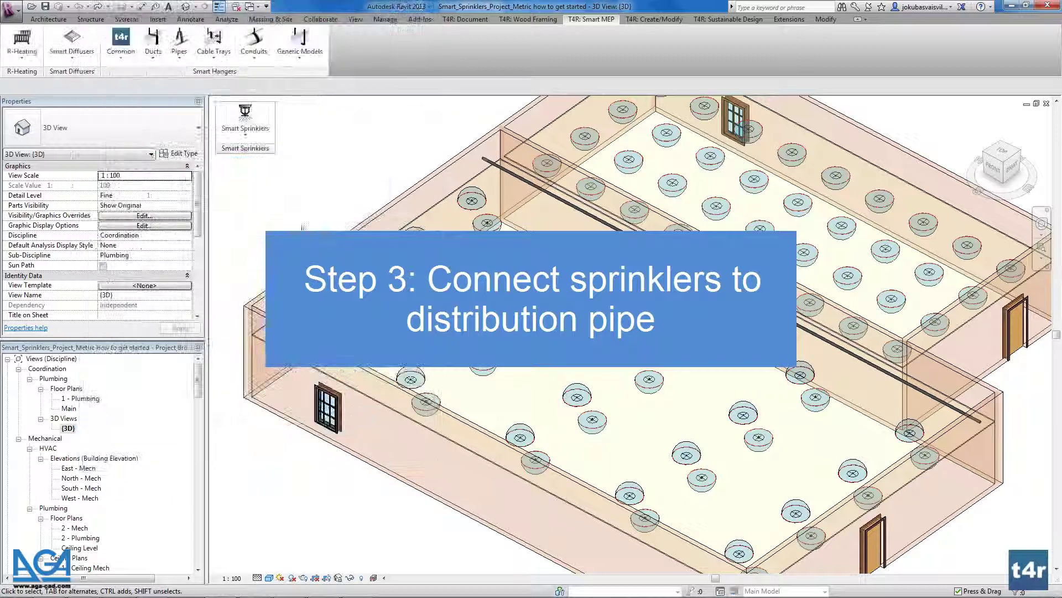
# Connect the front room's sprinklers to the distribution pipe, picking the corner pendant sprinkler and the pipe along the dividing wall
pyautogui.click(246, 132)
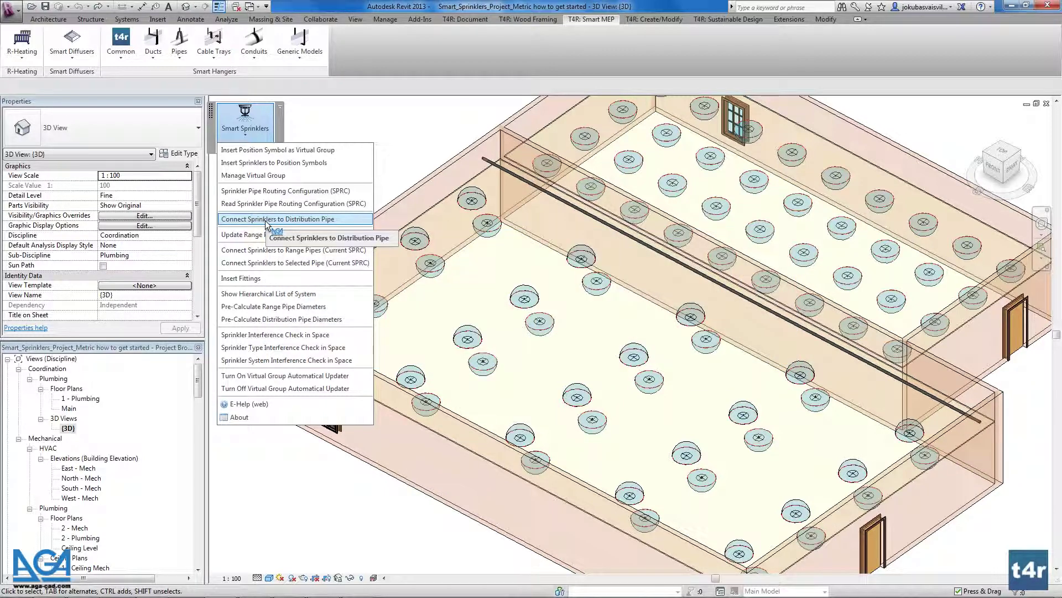
pyautogui.click(266, 220)
pyautogui.scroll(10, 493, 234)
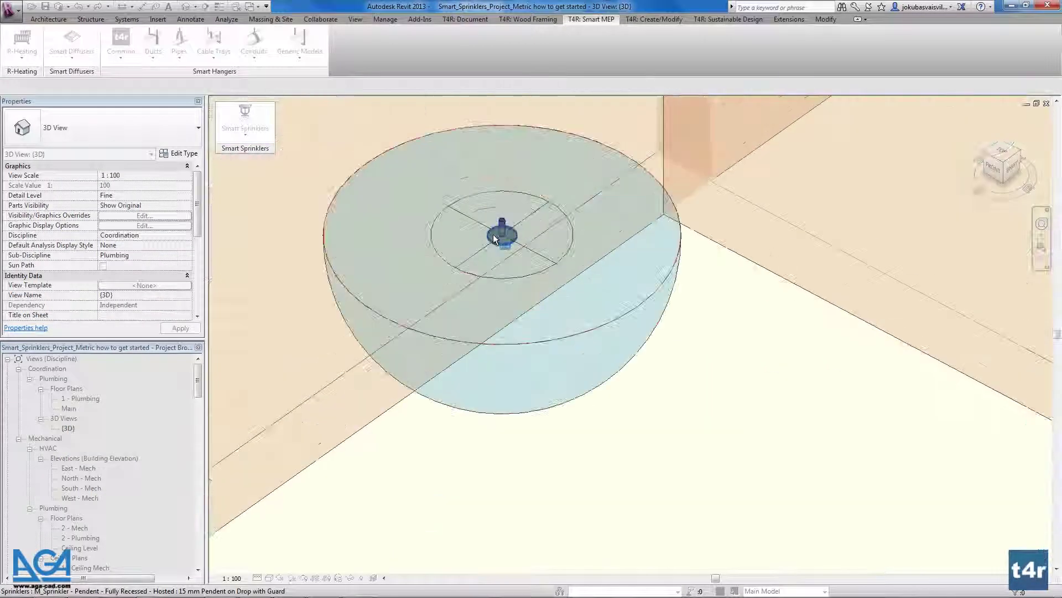
pyautogui.click(500, 221)
pyautogui.scroll(-6, 518, 299)
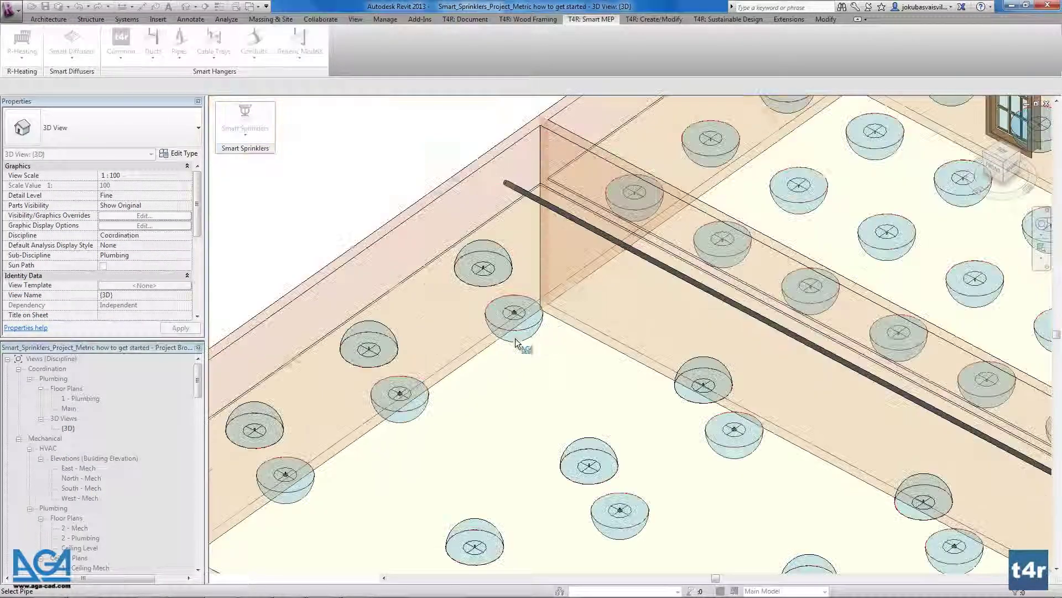
pyautogui.scroll(-5, 515, 351)
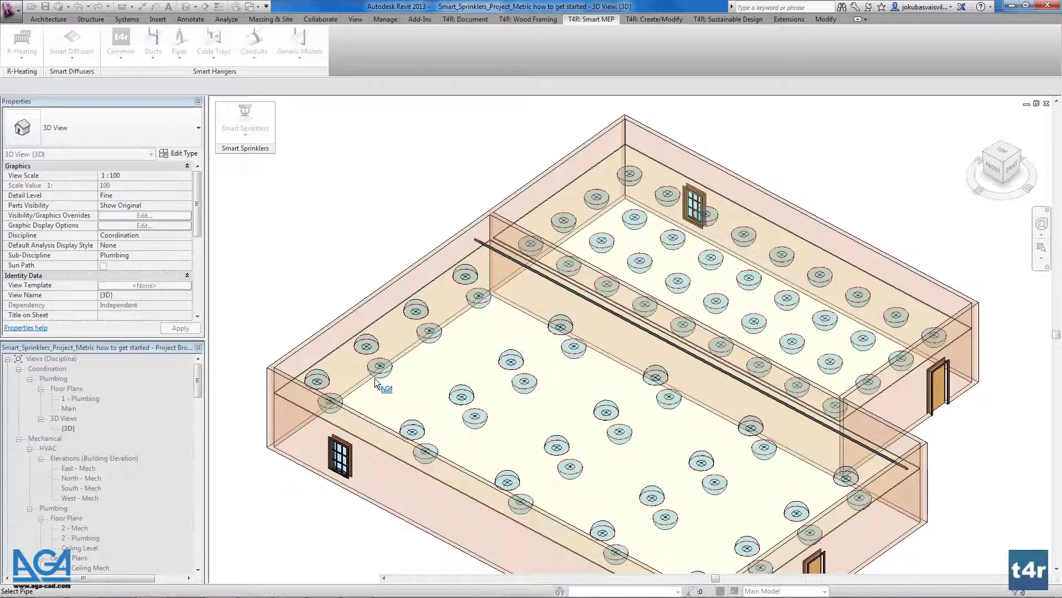
pyautogui.click(526, 269)
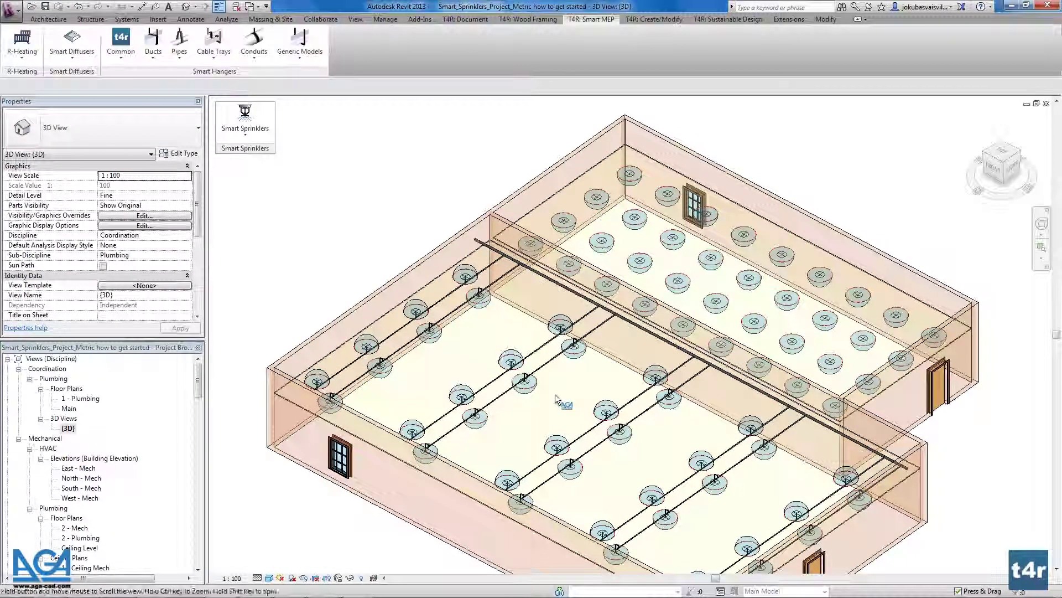
# Examine the range pipes' reducers, the upright and pendant sprinkler connections, and the cap at a range pipe's end
pyautogui.scroll(5, 550, 376)
pyautogui.scroll(5, 554, 368)
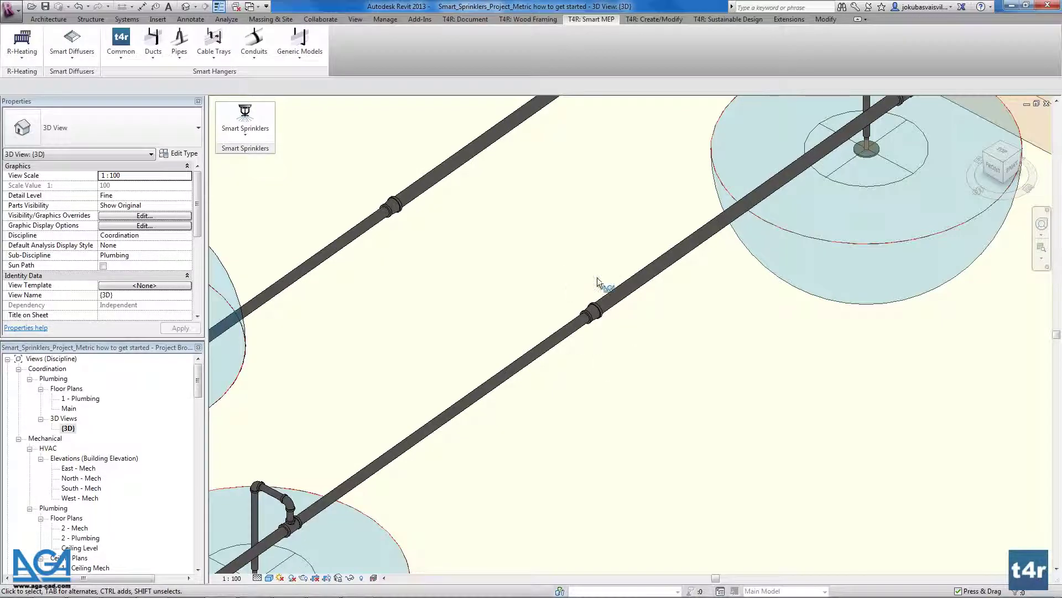
pyautogui.moveTo(682, 426); pyautogui.dragTo(556, 559, button='middle')
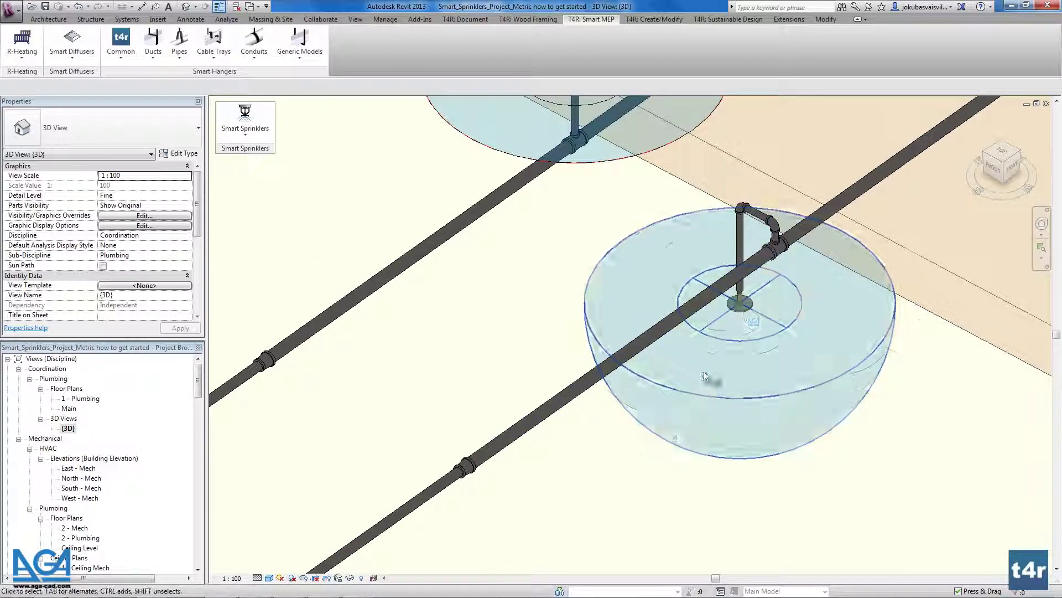
pyautogui.scroll(-4, 673, 317)
pyautogui.scroll(3, 673, 317)
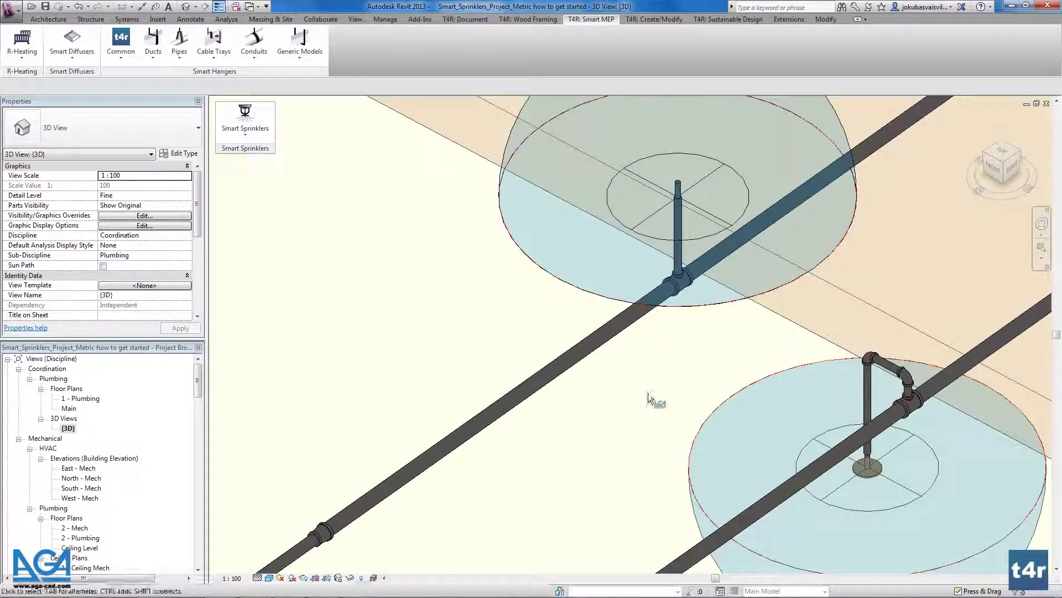
pyautogui.scroll(-6, 609, 451)
pyautogui.keyDown('shift'); pyautogui.moveTo(603, 455); pyautogui.dragTo(569, 341, button='middle'); pyautogui.keyUp('shift')
pyautogui.scroll(8, 564, 343)
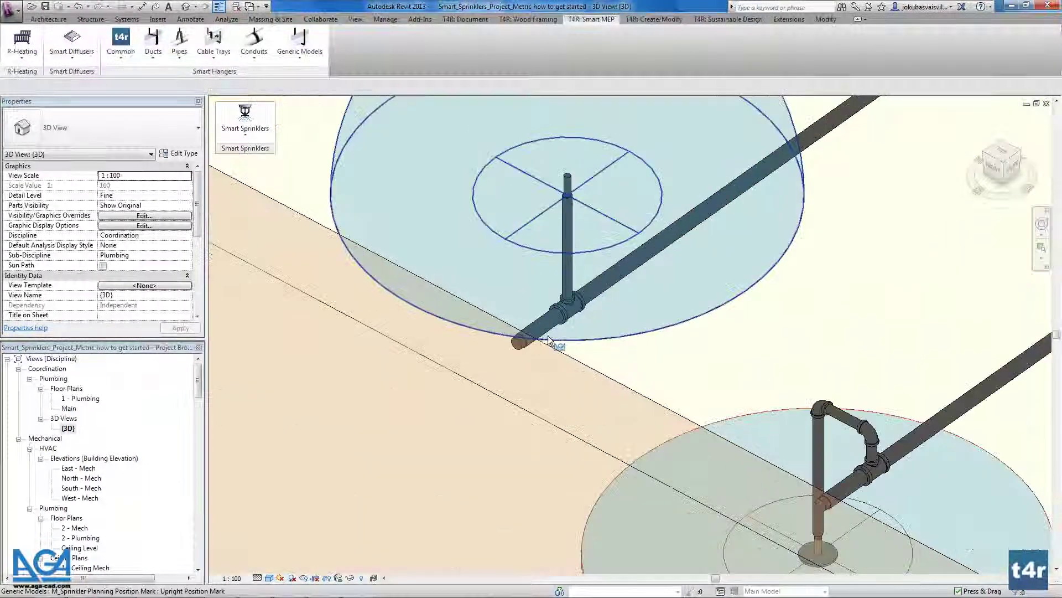
pyautogui.click(517, 342)
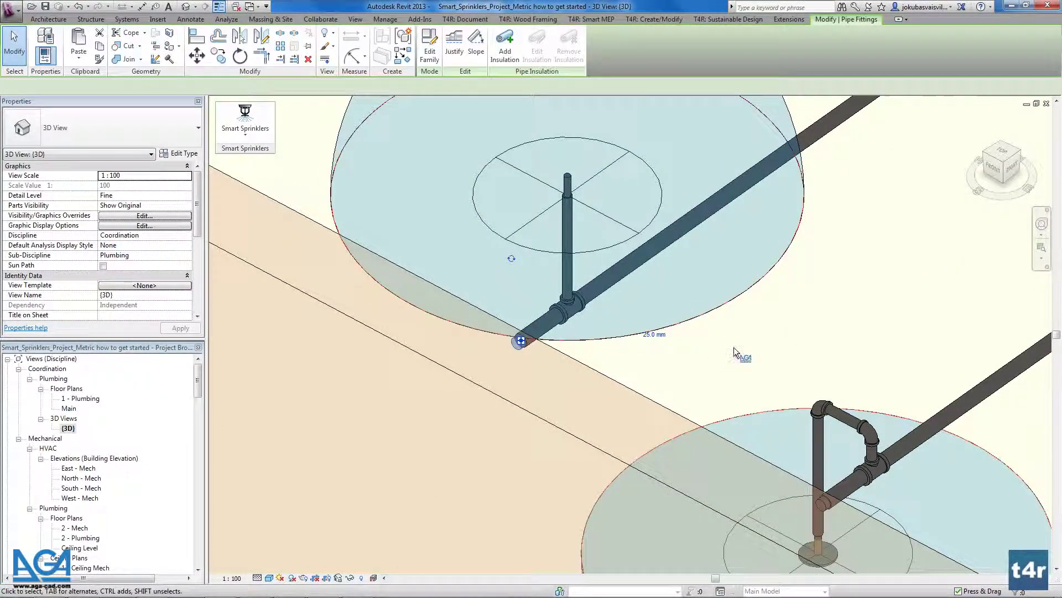
pyautogui.click(758, 322)
pyautogui.scroll(-8, 758, 322)
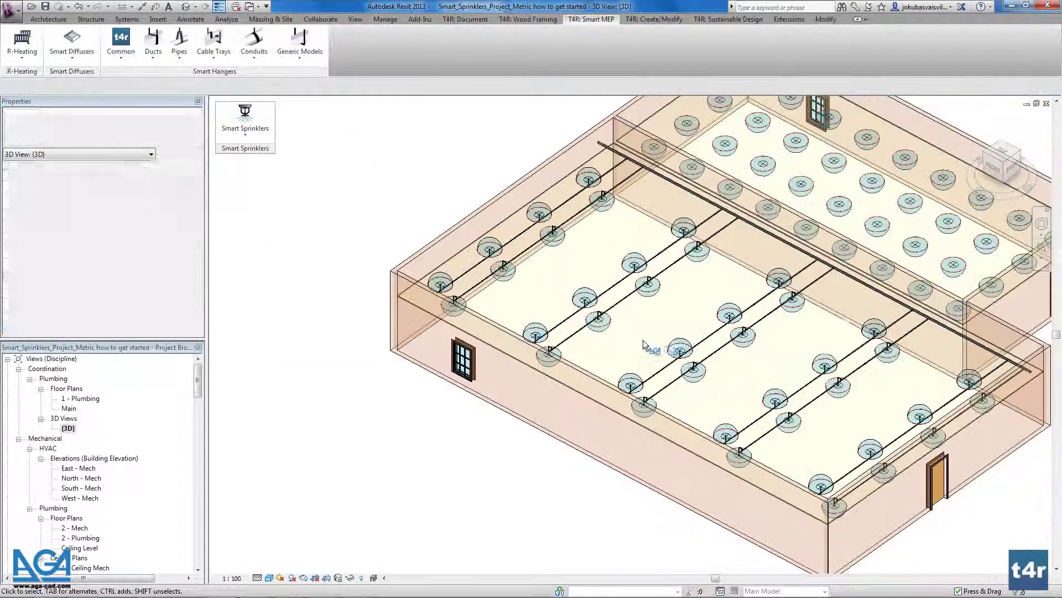
pyautogui.moveTo(651, 425); pyautogui.dragTo(589, 344, button='middle')
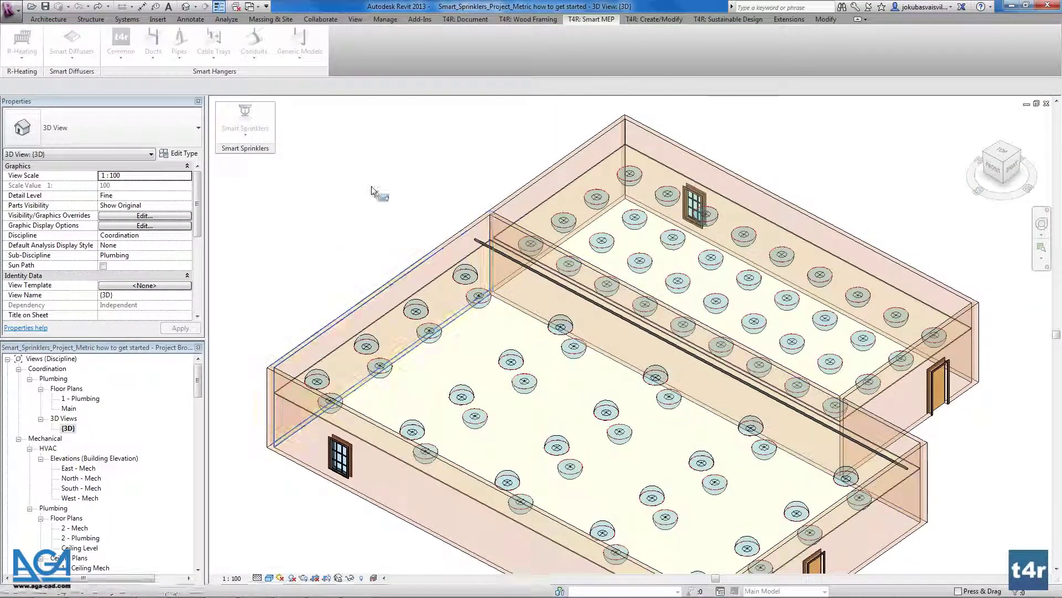
# Set the main line to in place of "pendant" range pipe in the sprinkler pipe routing configuration and accept it
pyautogui.click(266, 136)
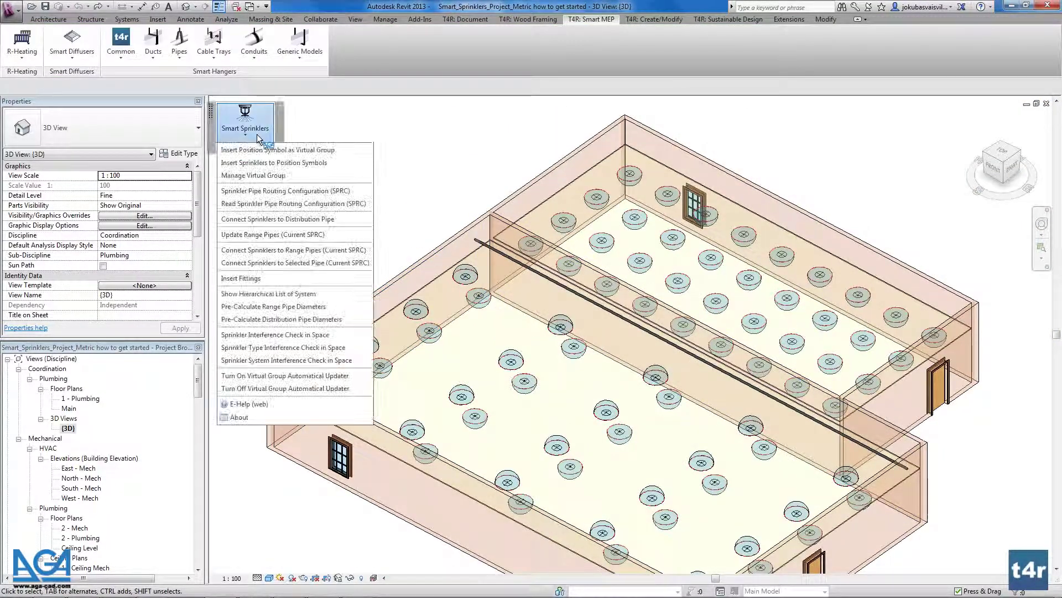
pyautogui.click(254, 191)
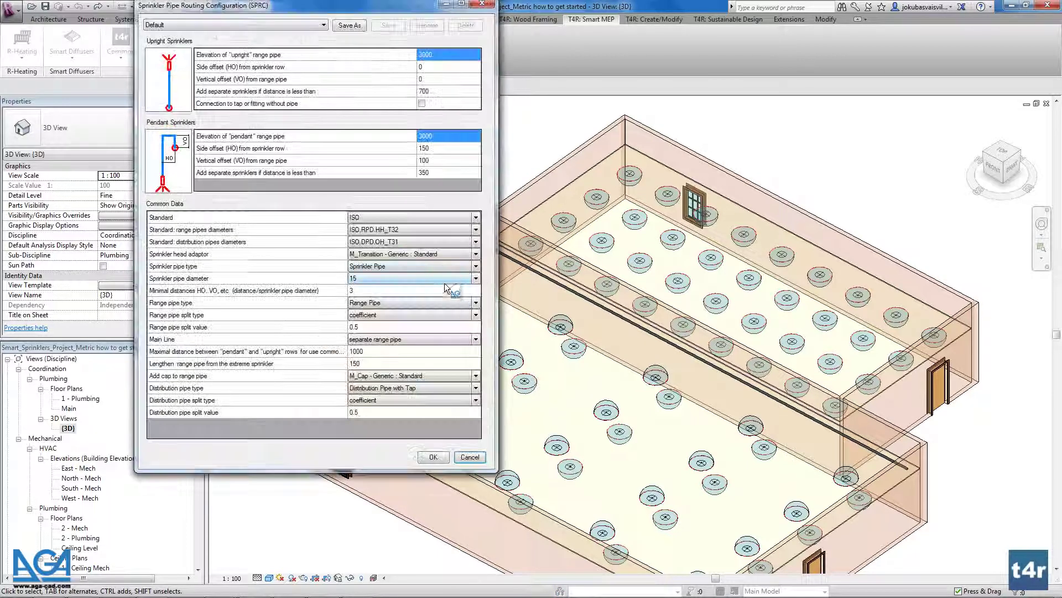
pyautogui.click(475, 339)
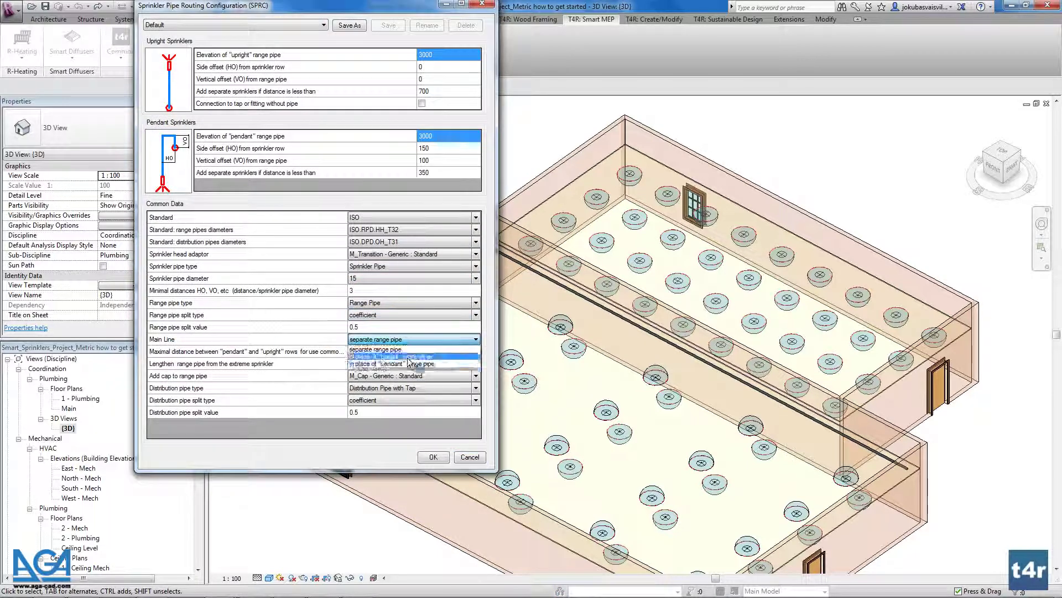
pyautogui.click(440, 363)
pyautogui.click(434, 456)
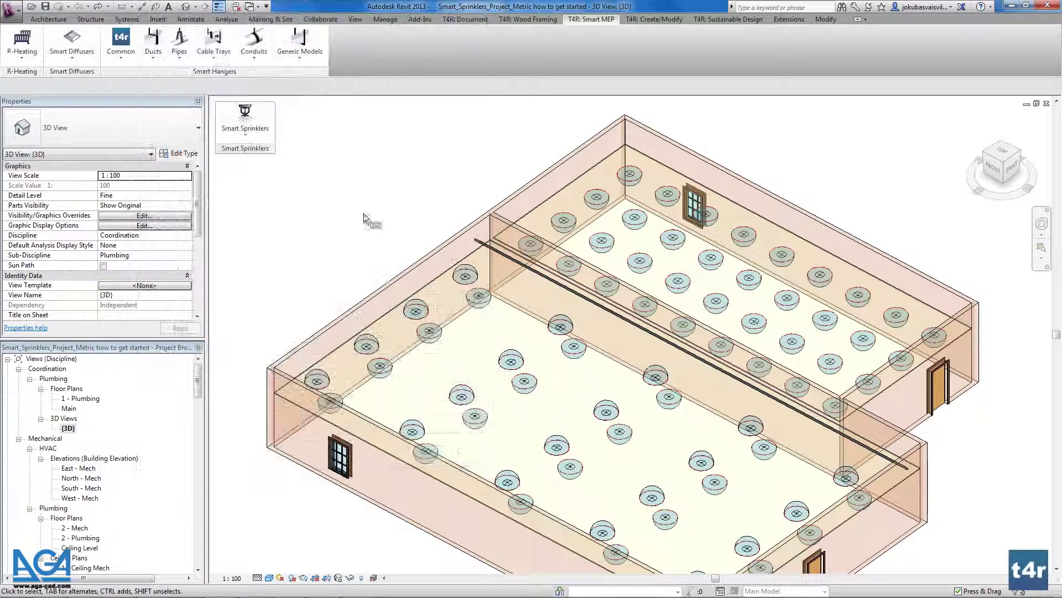
# Connect the front room's sprinklers to the distribution pipe, picking the corner upright sprinkler and the pipe along the dividing wall
pyautogui.click(245, 133)
pyautogui.click(250, 219)
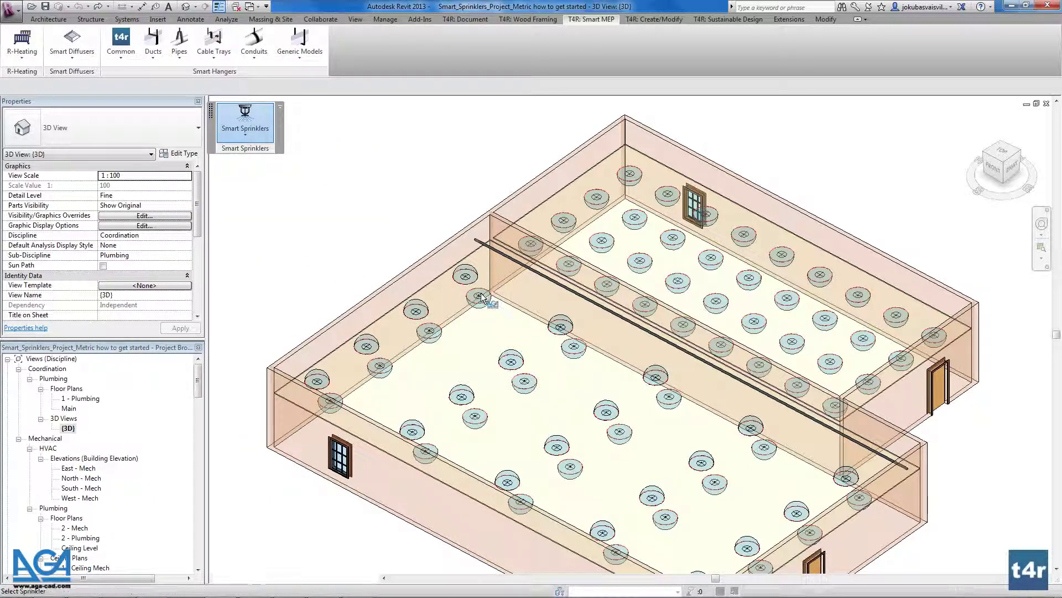
pyautogui.scroll(5, 465, 288)
pyautogui.scroll(2, 465, 285)
pyautogui.click(467, 285)
pyautogui.scroll(3, 554, 277)
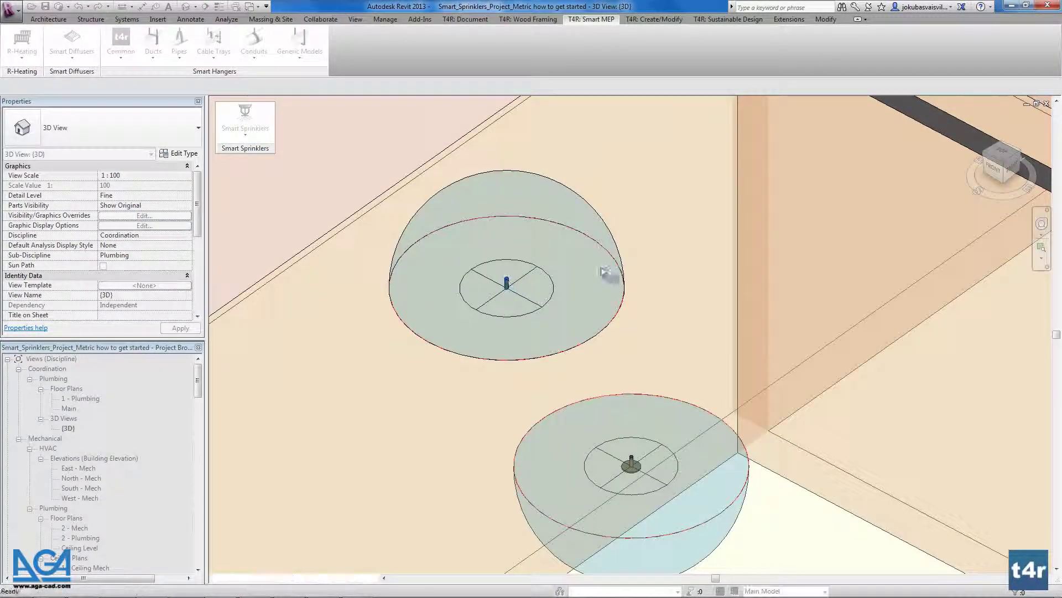
pyautogui.scroll(-4, 636, 260)
pyautogui.click(686, 211)
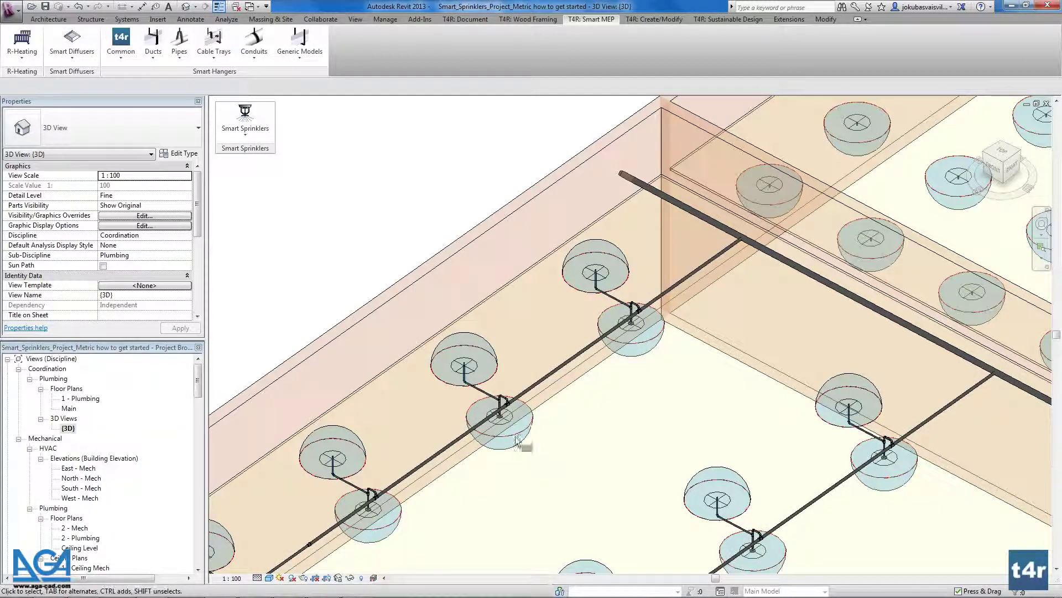
# Examine how the upright and pendant sprinklers share each range pipe and how the range pipes meet the distribution pipe
pyautogui.scroll(8, 498, 404)
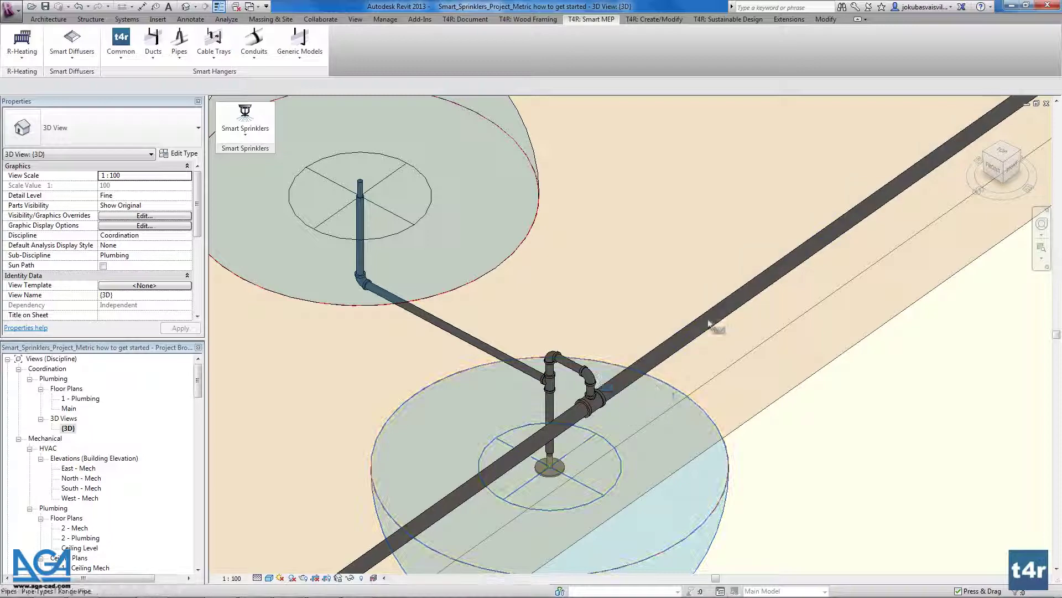
pyautogui.scroll(-4, 710, 343)
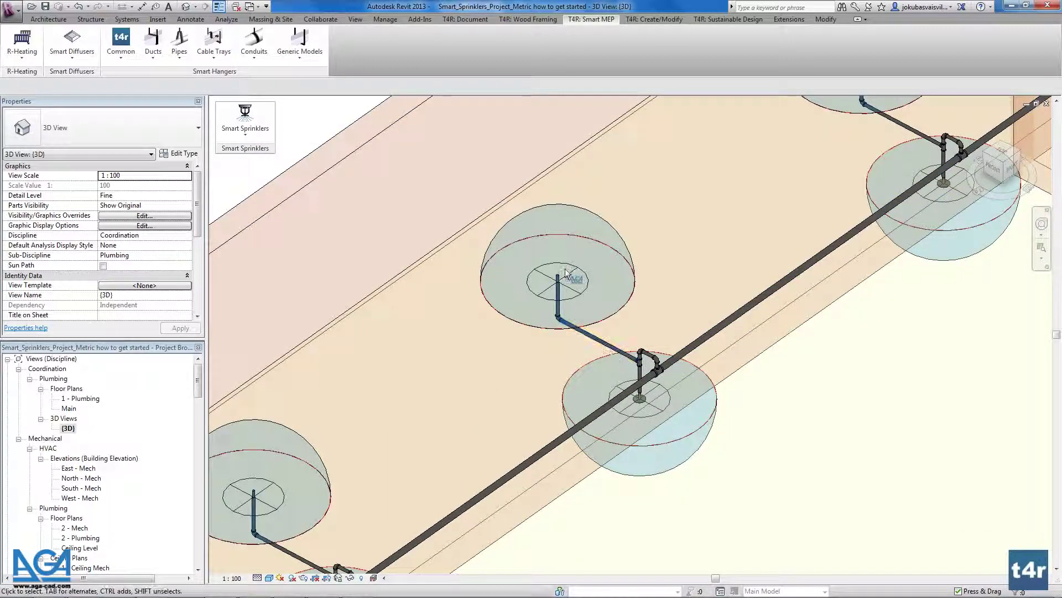
pyautogui.scroll(-6, 470, 322)
pyautogui.scroll(-3, 470, 323)
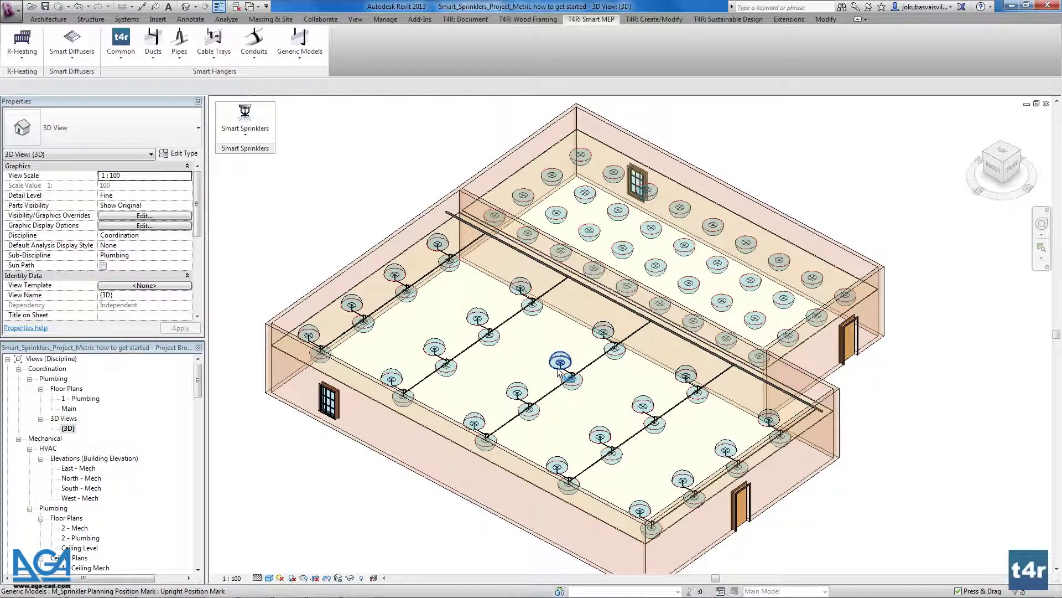
pyautogui.scroll(4, 482, 237)
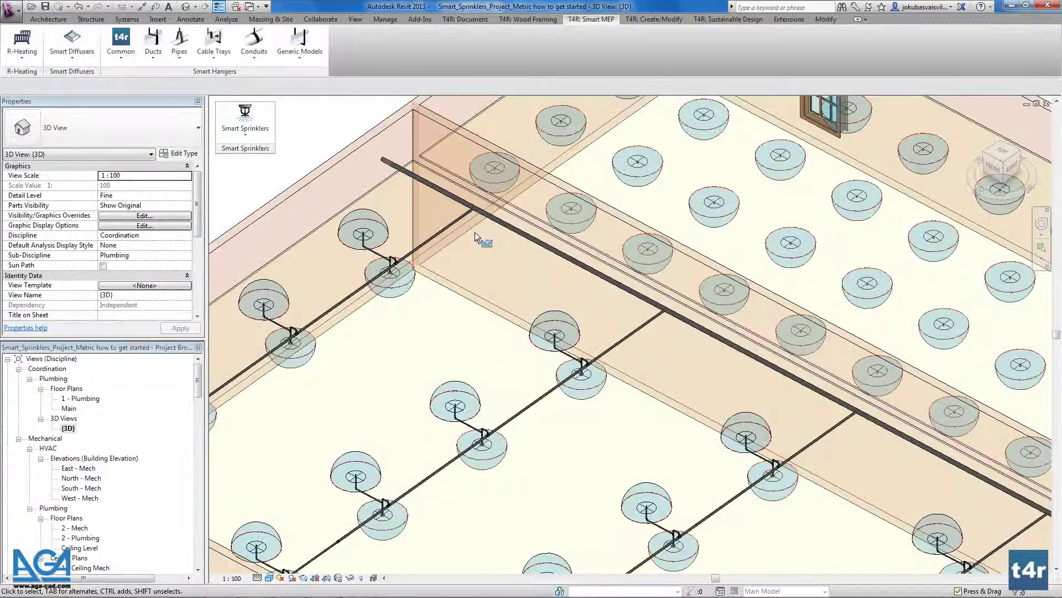
pyautogui.scroll(6, 479, 235)
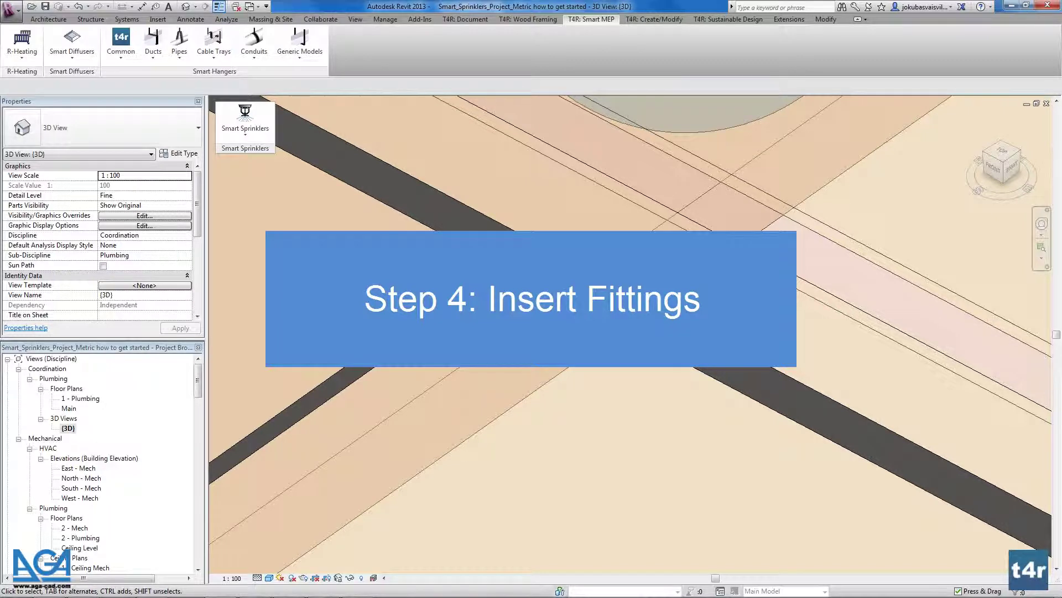
# Change the distribution pipe's type to Standard
pyautogui.click(858, 432)
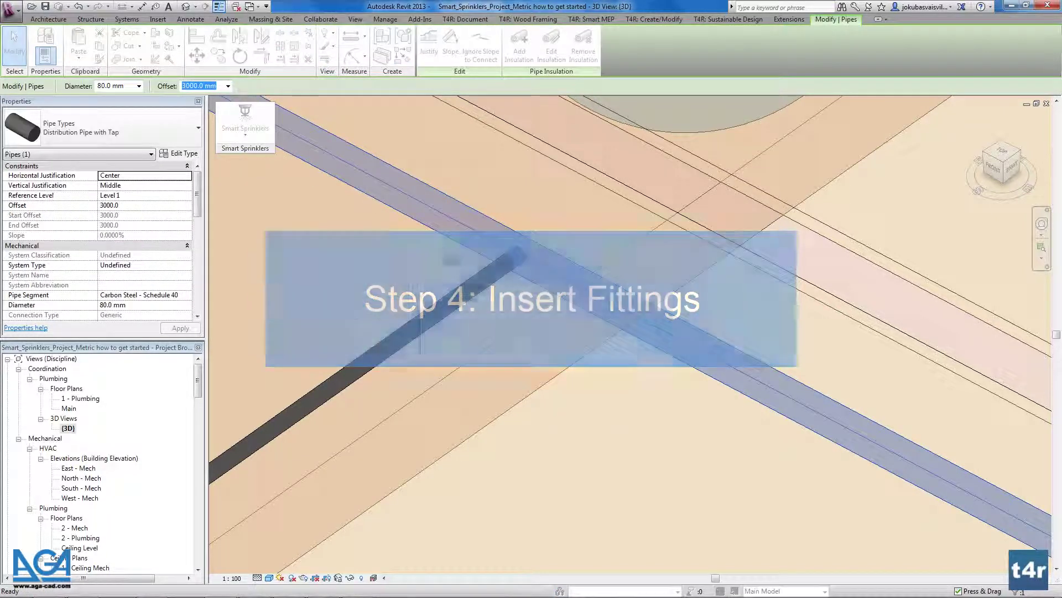
pyautogui.click(185, 154)
pyautogui.press('Escape')
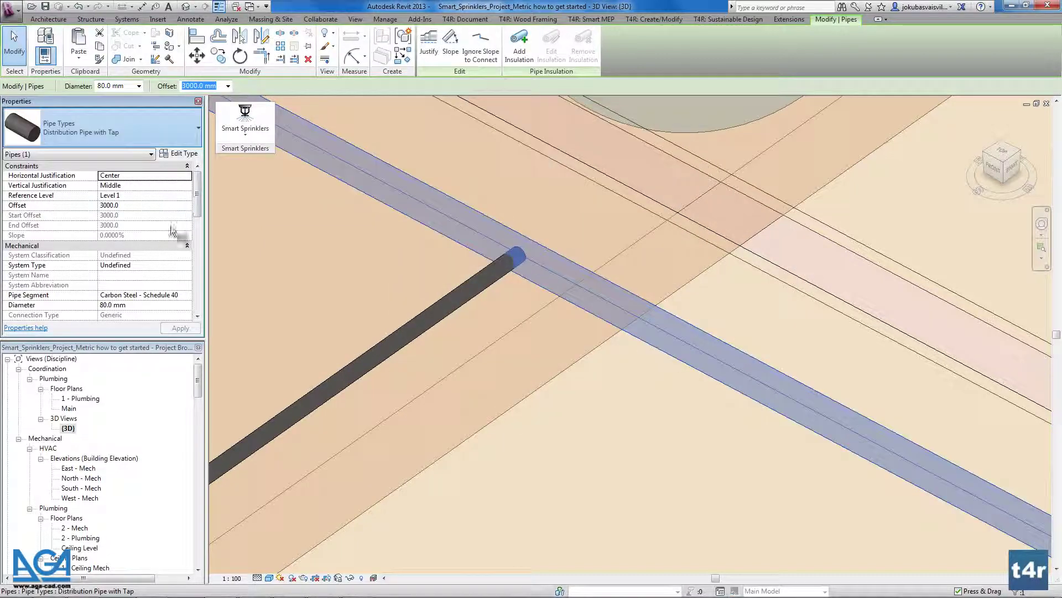
pyautogui.click(197, 129)
pyautogui.click(74, 275)
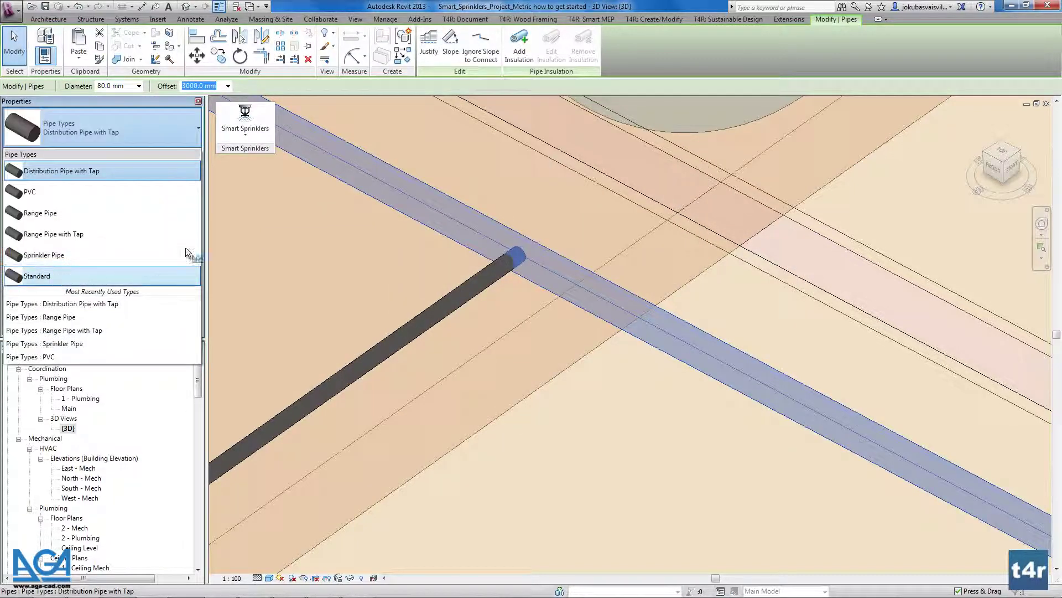
# Set the distribution pipe type to Standard in the sprinkler pipe routing configuration and accept it
pyautogui.click(245, 133)
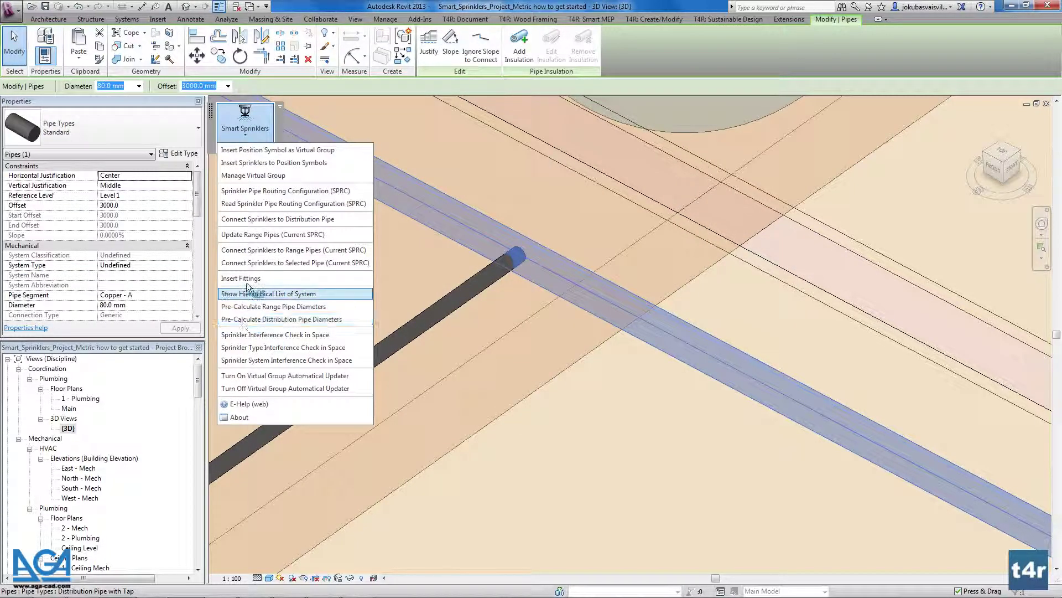
pyautogui.click(266, 191)
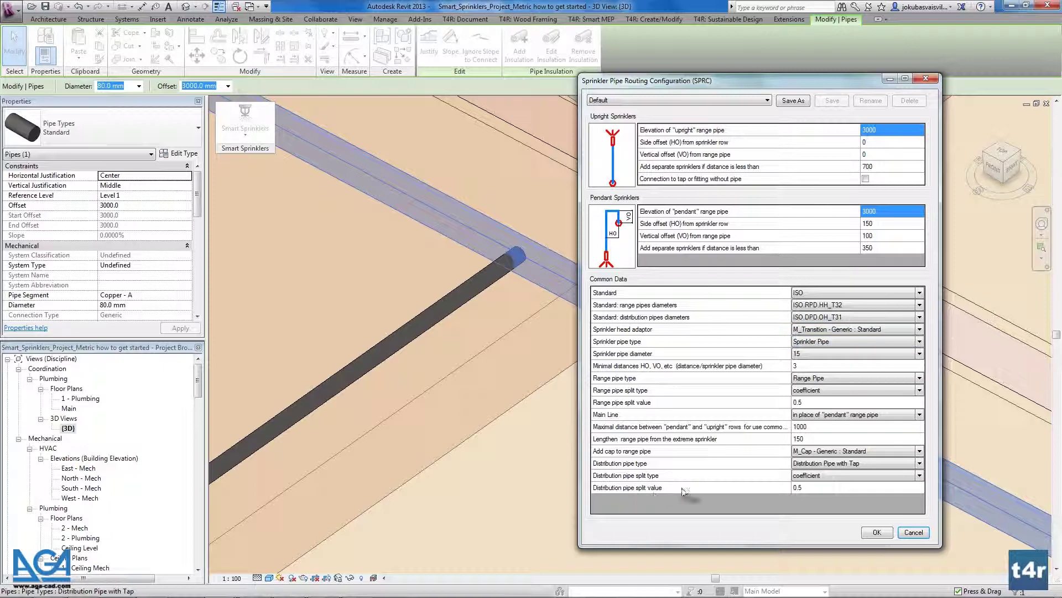
pyautogui.click(919, 464)
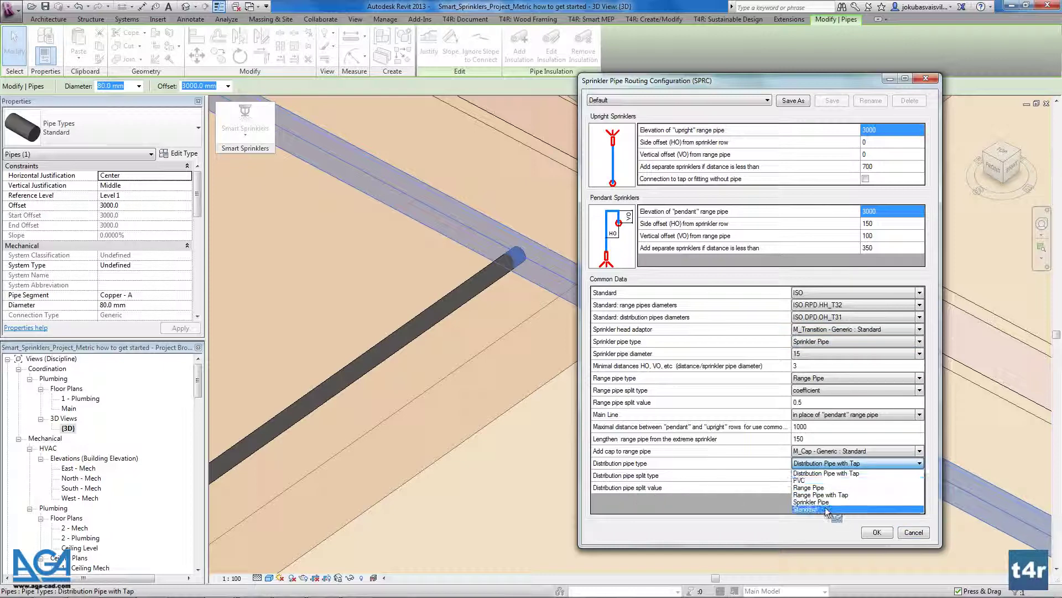
pyautogui.click(828, 509)
pyautogui.click(877, 532)
# Insert fittings on the selected distribution pipe where the range pipes join it, and check the junctions
pyautogui.click(245, 125)
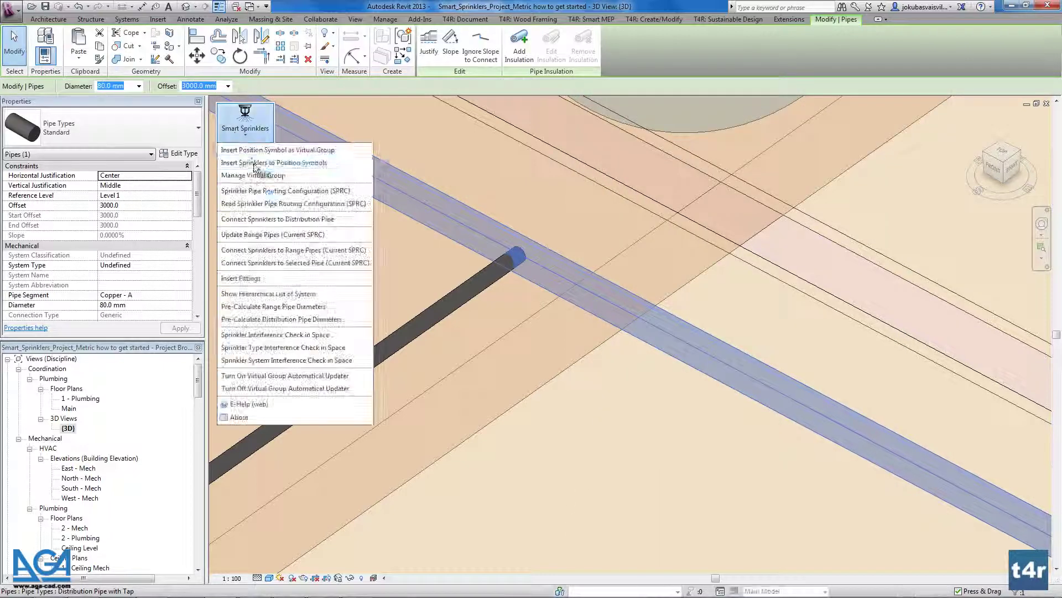
pyautogui.click(257, 278)
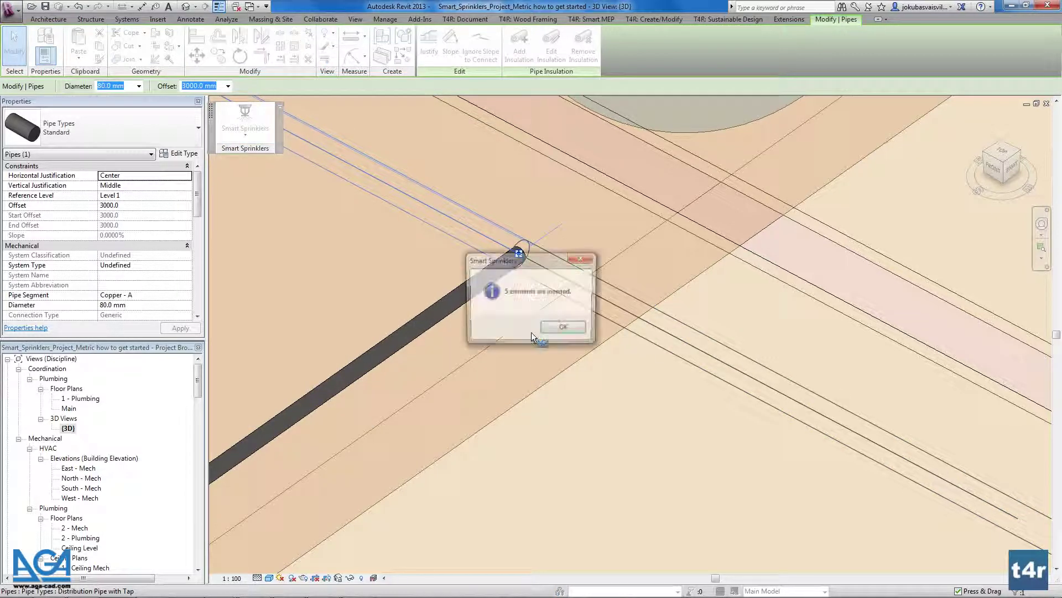
pyautogui.click(562, 330)
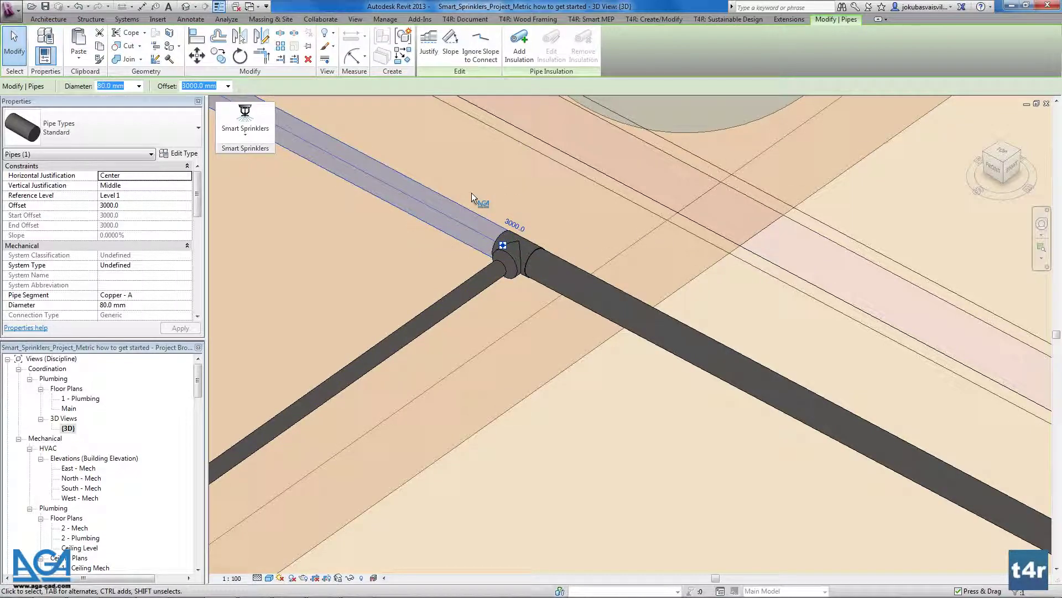
pyautogui.scroll(-5, 540, 334)
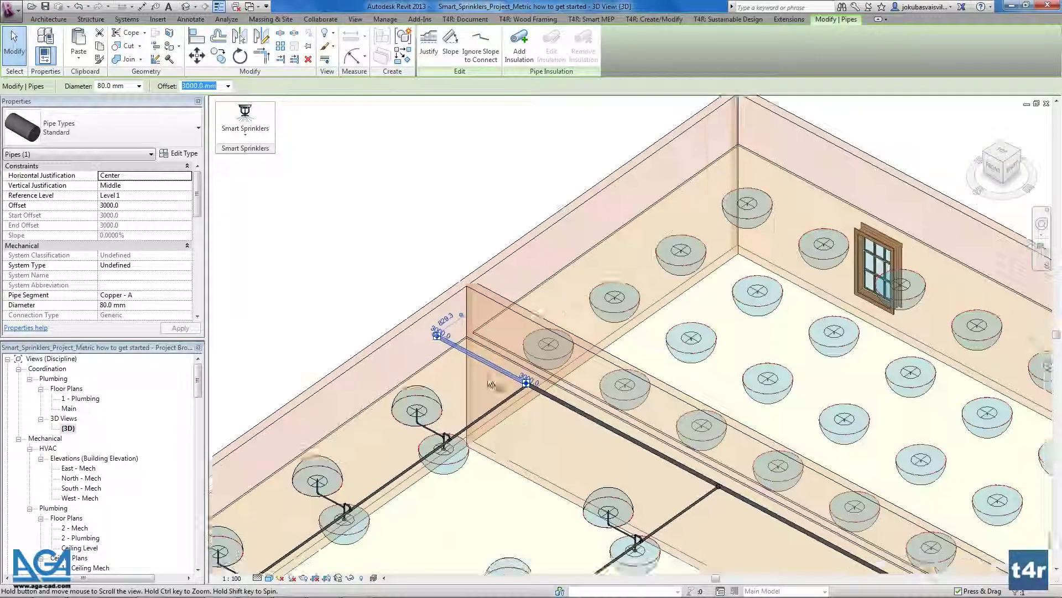
pyautogui.scroll(-4, 491, 383)
pyautogui.scroll(8, 442, 316)
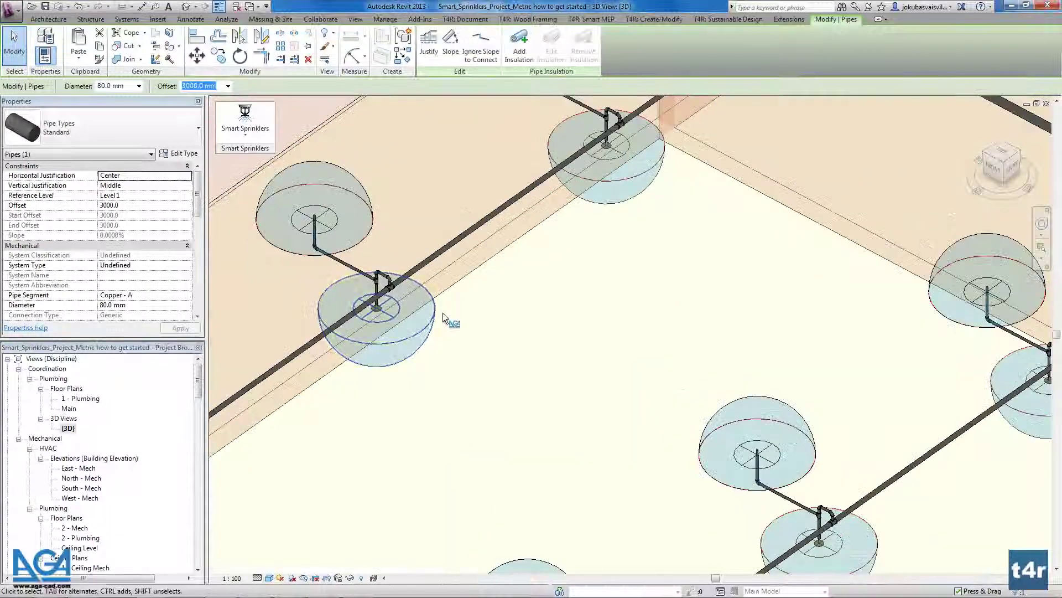
# Copy an upright 15 mm sprinkler beside the distribution pipe and paste duplicates of it into the 3D view
pyautogui.scroll(-2, 506, 363)
pyautogui.scroll(8, 576, 237)
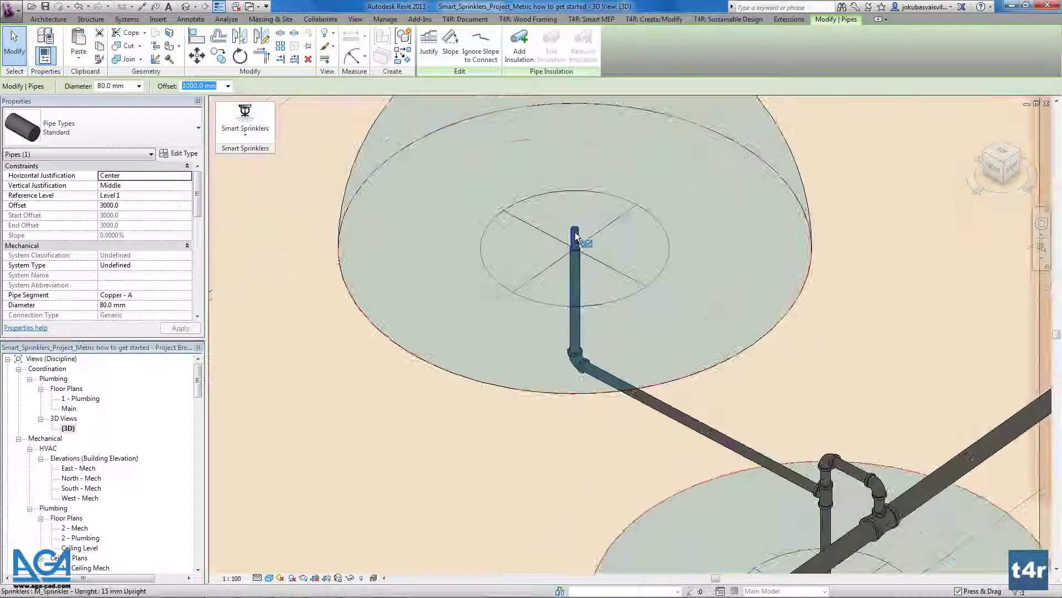
pyautogui.click(576, 237)
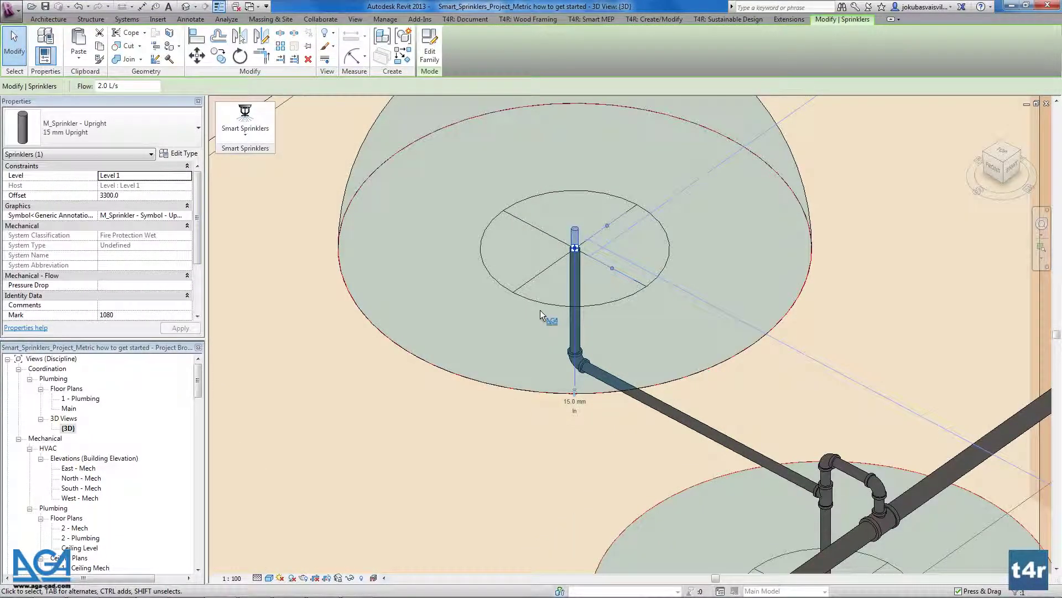
pyautogui.press('m')
pyautogui.press('v')
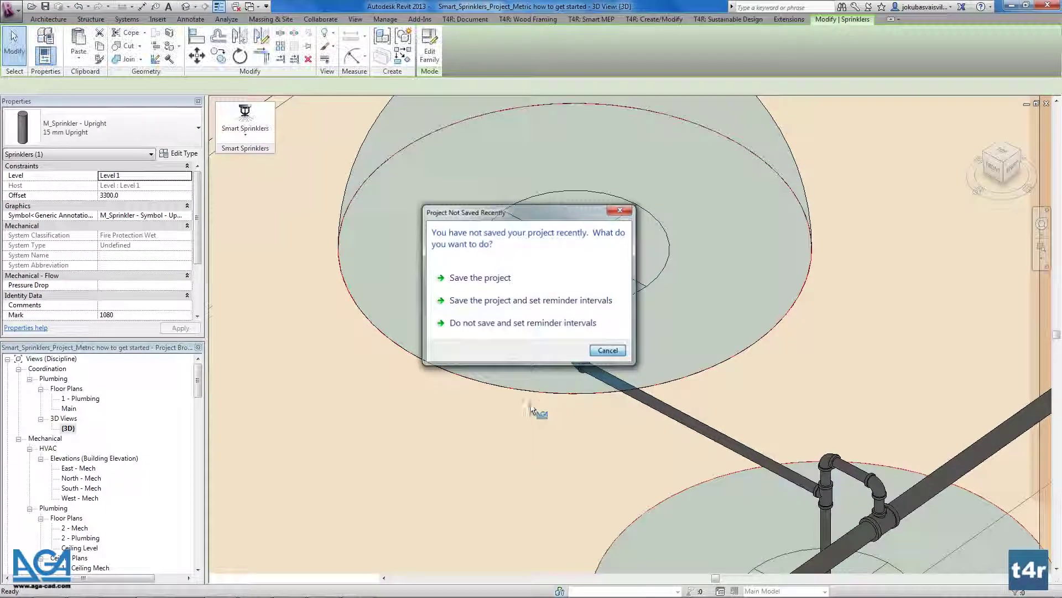
pyautogui.press('Escape')
pyautogui.scroll(-3, 520, 413)
pyautogui.scroll(-1, 510, 416)
pyautogui.moveTo(509, 417); pyautogui.dragTo(498, 327, button='middle')
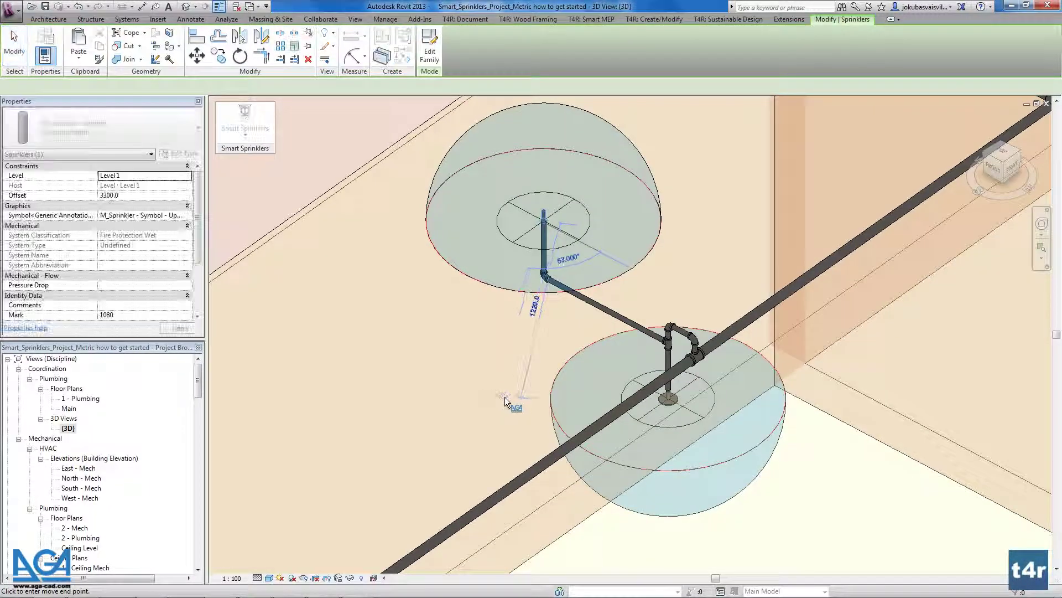
pyautogui.hotkey('ctrl', 'v')
pyautogui.keyDown('shift'); pyautogui.moveTo(486, 427); pyautogui.dragTo(653, 318, button='middle'); pyautogui.keyUp('shift')
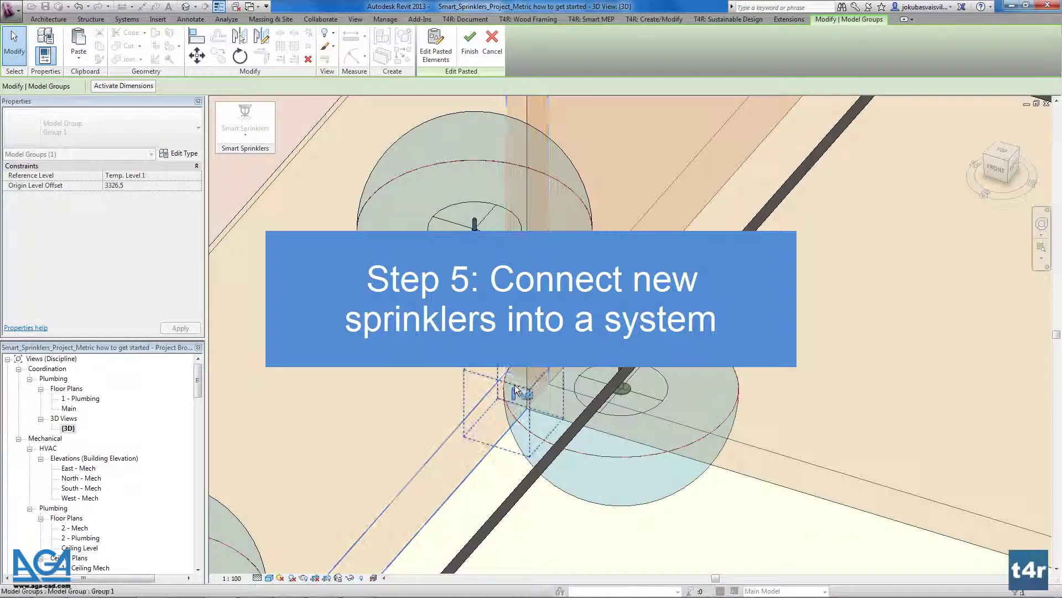
pyautogui.keyDown('shift'); pyautogui.moveTo(462, 369); pyautogui.dragTo(616, 370, button='middle'); pyautogui.keyUp('shift')
# Move the pasted upright sprinkler to a free spot between two sprinkler pairs near the distribution pipe and finish the paste
pyautogui.press('m')
pyautogui.press('v')
pyautogui.click(677, 315)
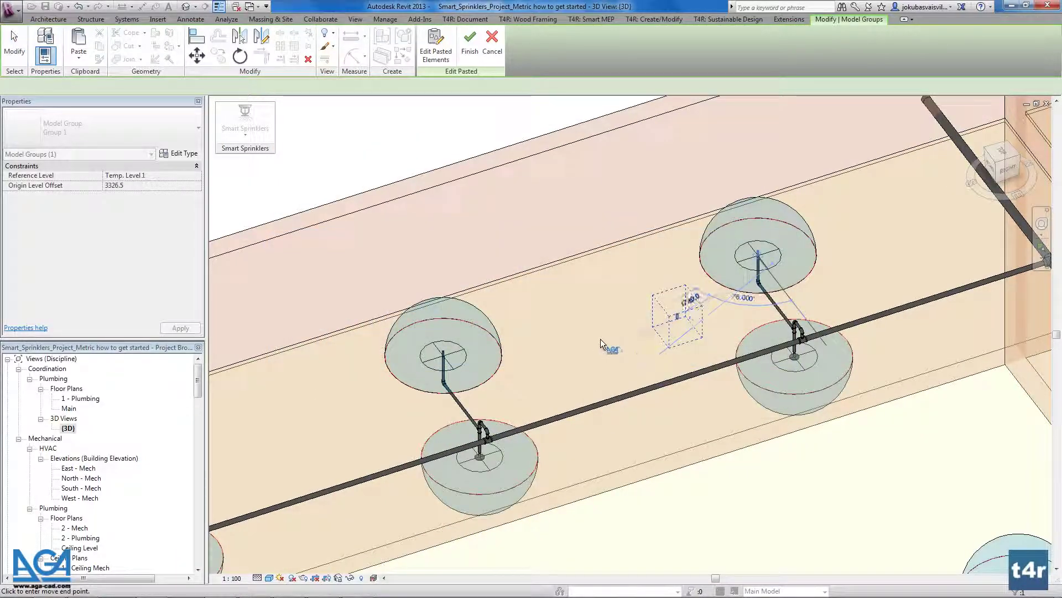
pyautogui.keyDown('shift'); pyautogui.moveTo(619, 411); pyautogui.dragTo(552, 443, button='middle'); pyautogui.keyUp('shift')
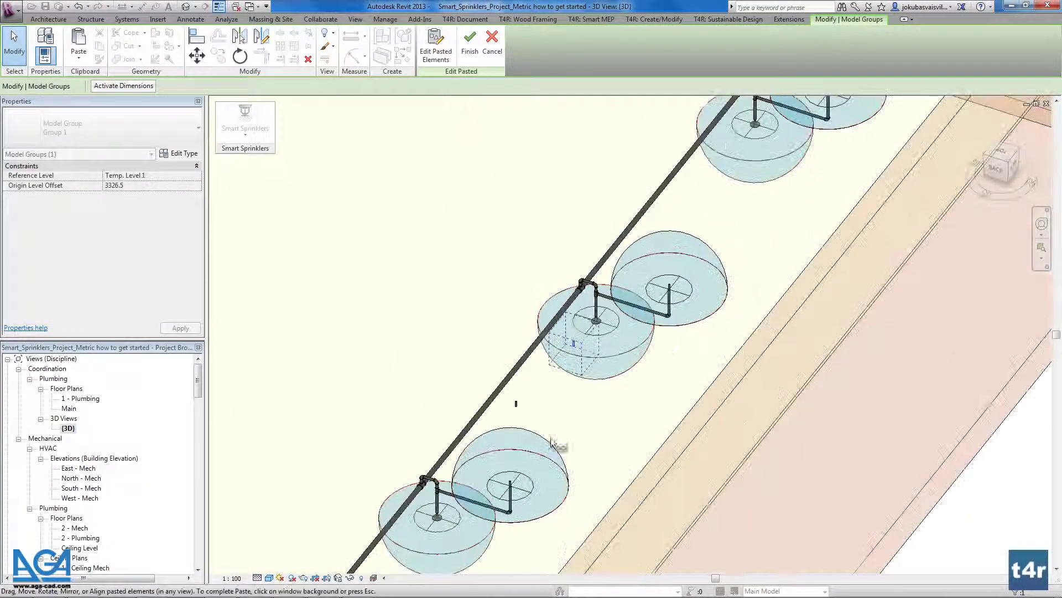
pyautogui.click(576, 360)
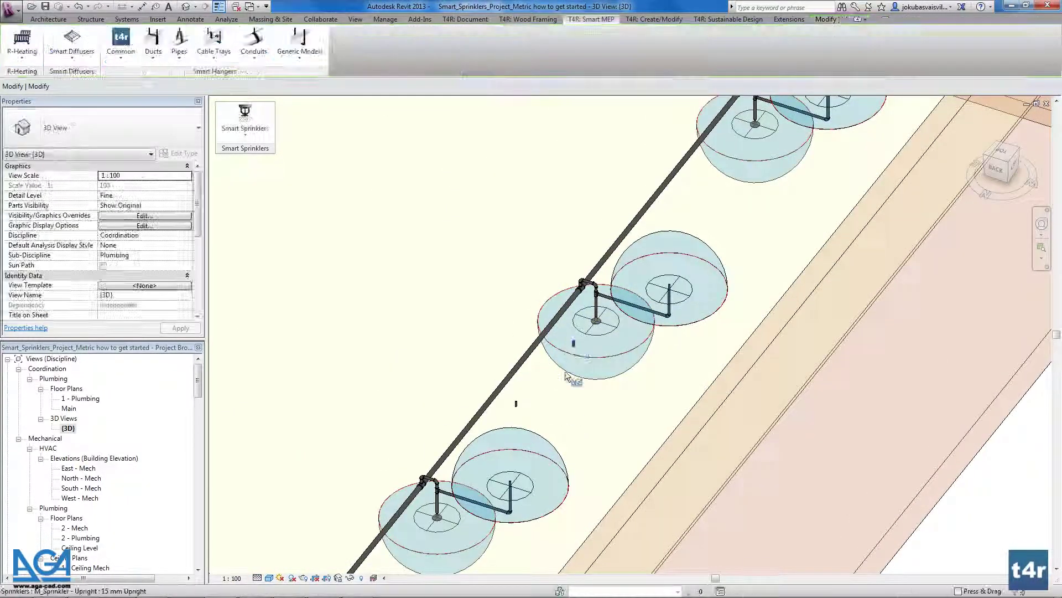
# Connect the new upright sprinkler nearest the existing sprinkler pair to the distribution pipe using the current sprinkler pipe routing configuration
pyautogui.click(574, 355)
pyautogui.click(245, 124)
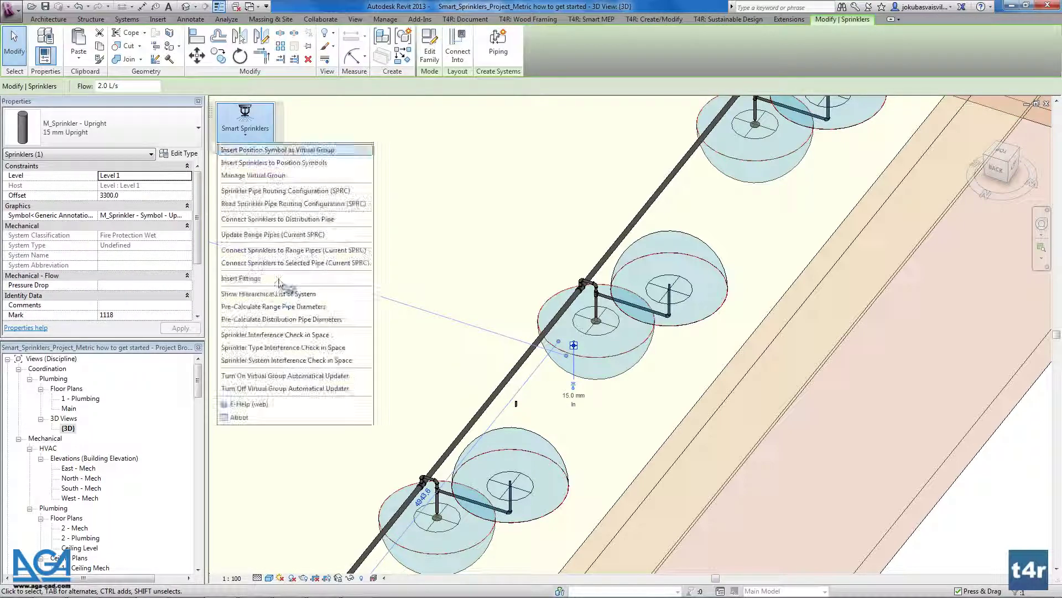
pyautogui.click(258, 250)
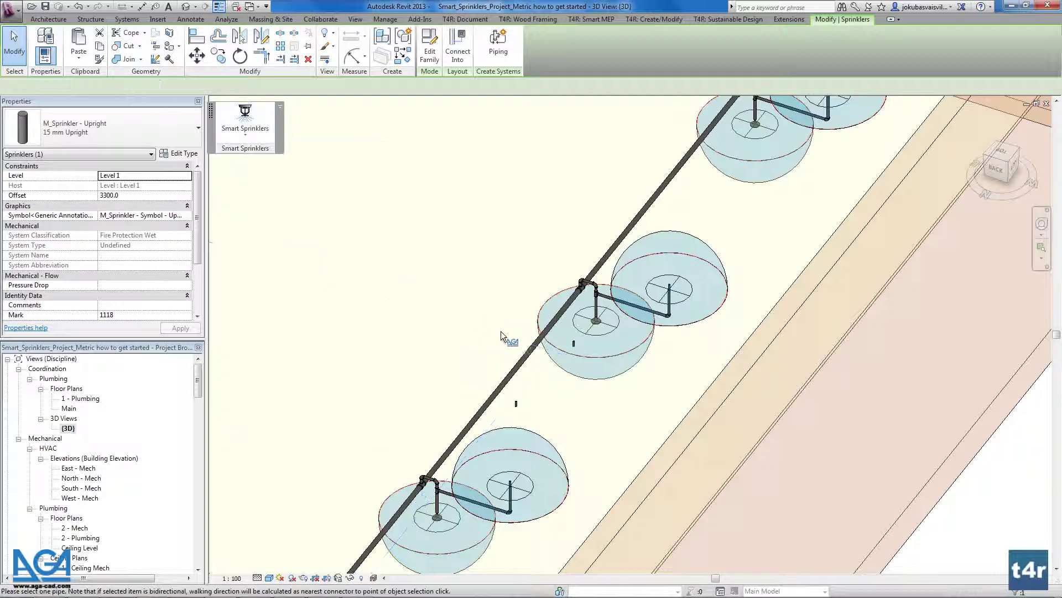
pyautogui.click(531, 349)
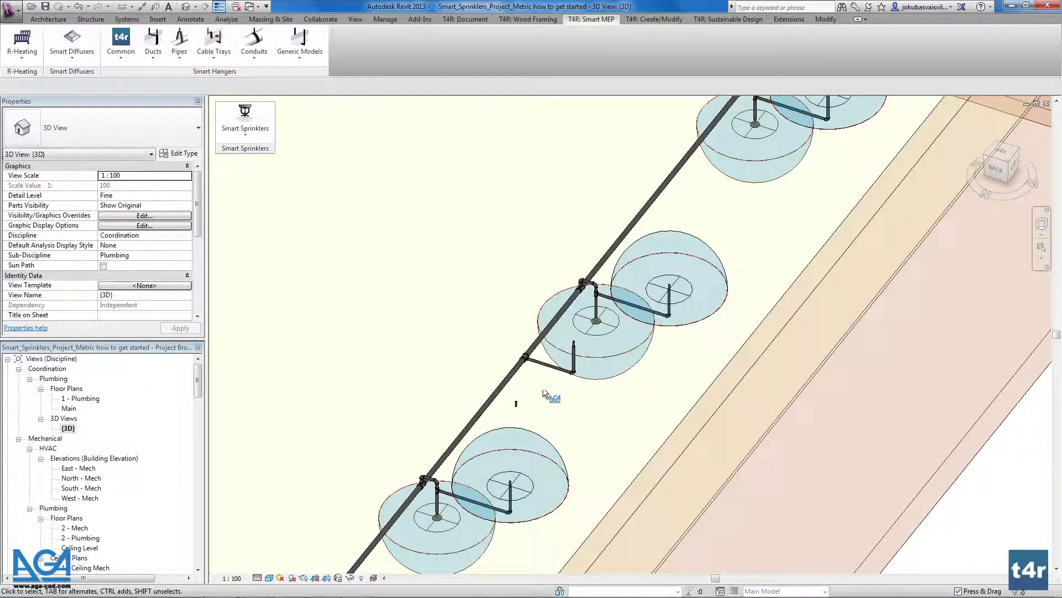
# Connect the other new upright sprinkler to the first one's range pipe with Connect Sprinklers to Selected Pipe, and check the junction
pyautogui.click(517, 406)
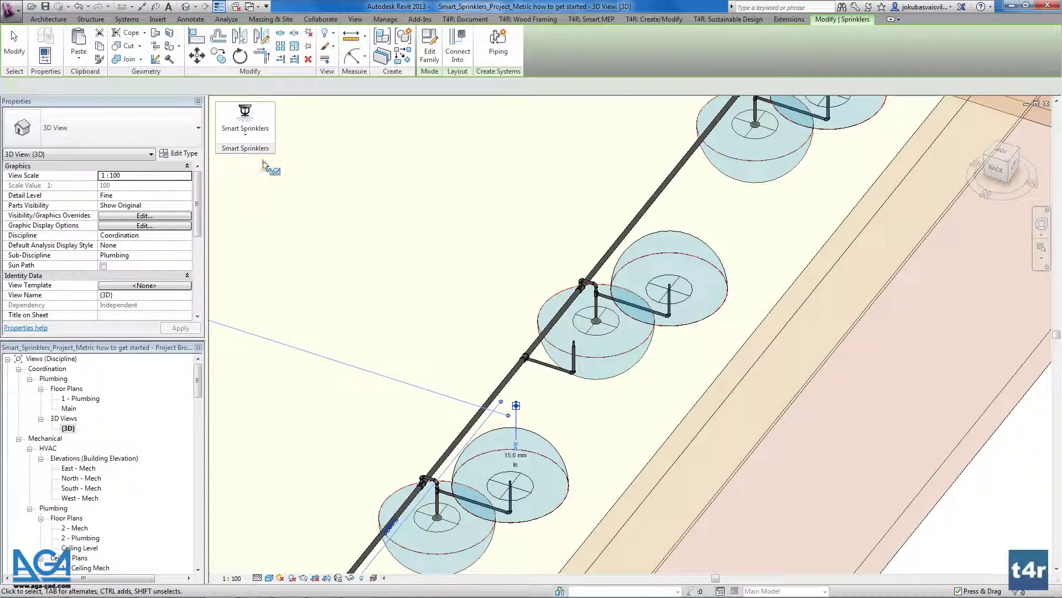
pyautogui.click(245, 122)
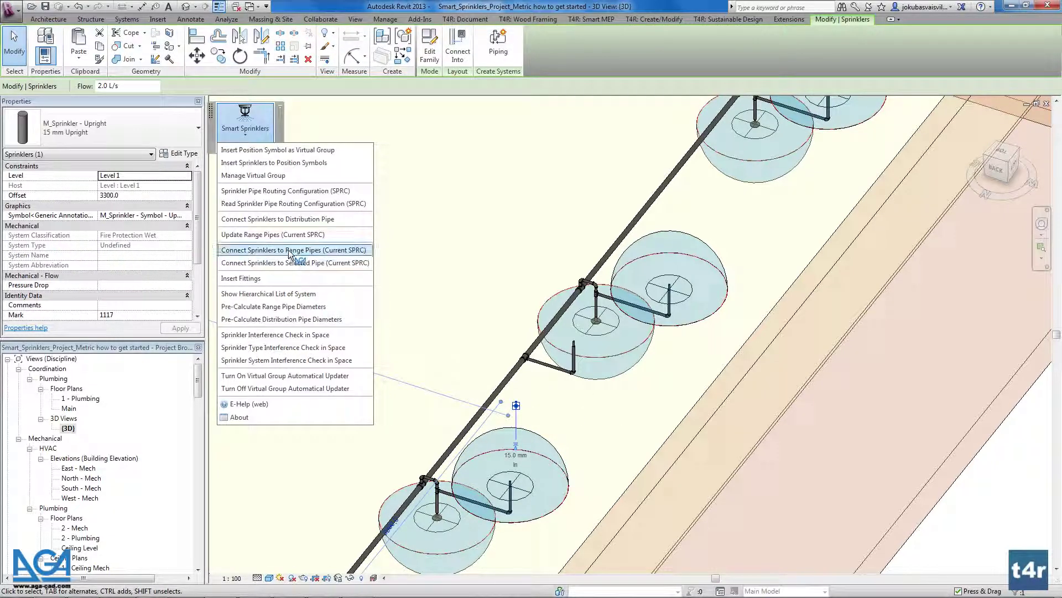
pyautogui.click(284, 263)
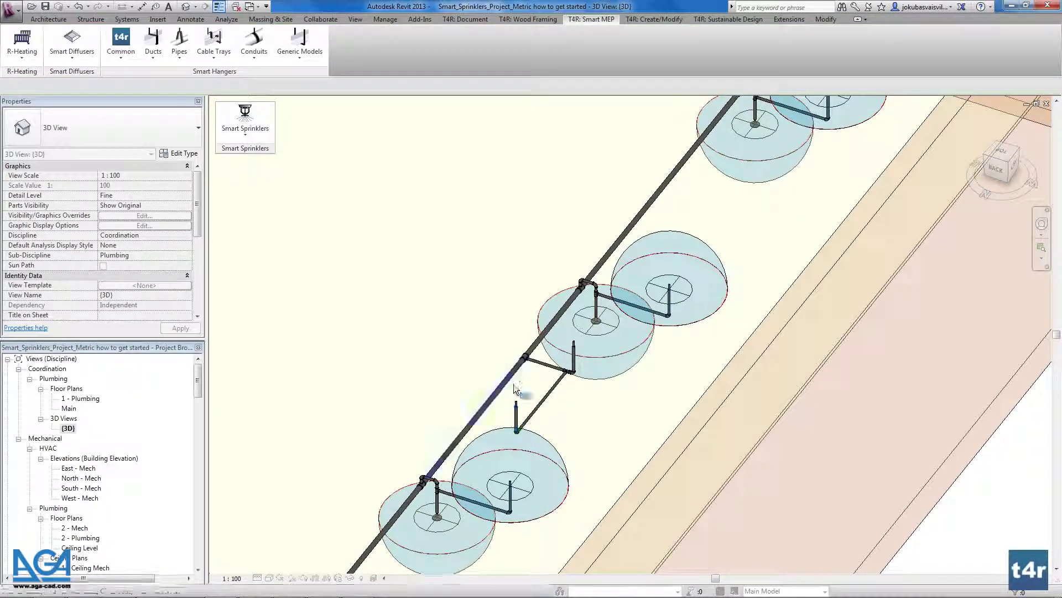
pyautogui.scroll(5, 564, 377)
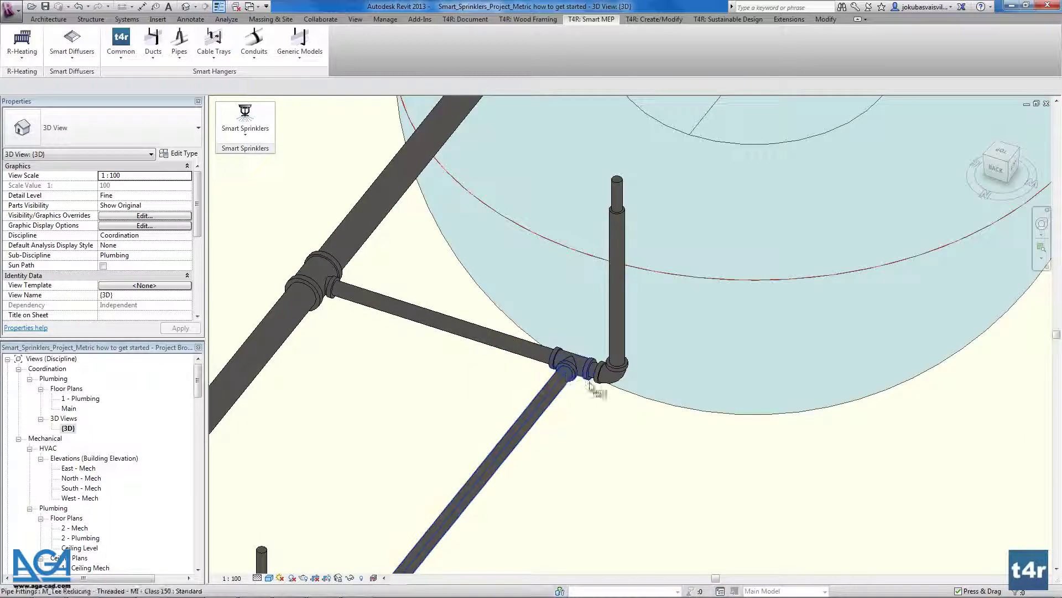
pyautogui.scroll(-8, 442, 390)
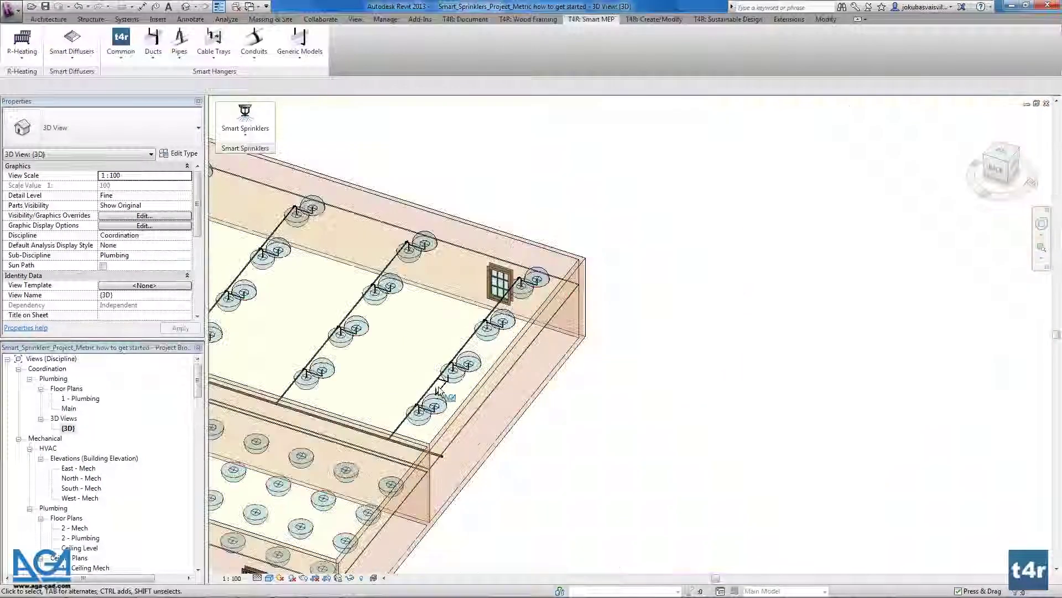
pyautogui.keyDown('shift'); pyautogui.moveTo(385, 430); pyautogui.dragTo(675, 376, button='middle'); pyautogui.keyUp('shift')
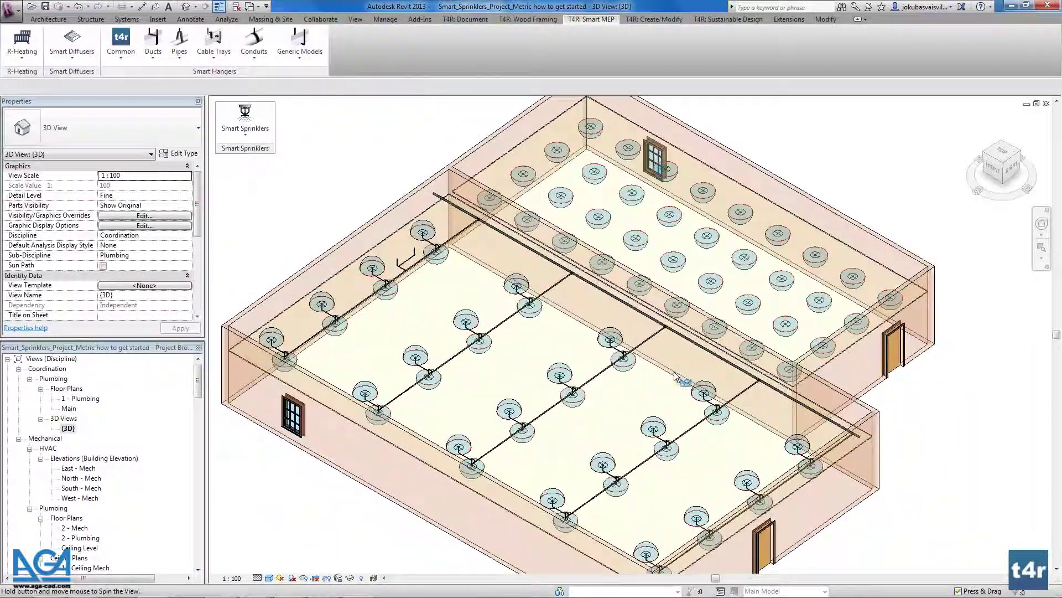